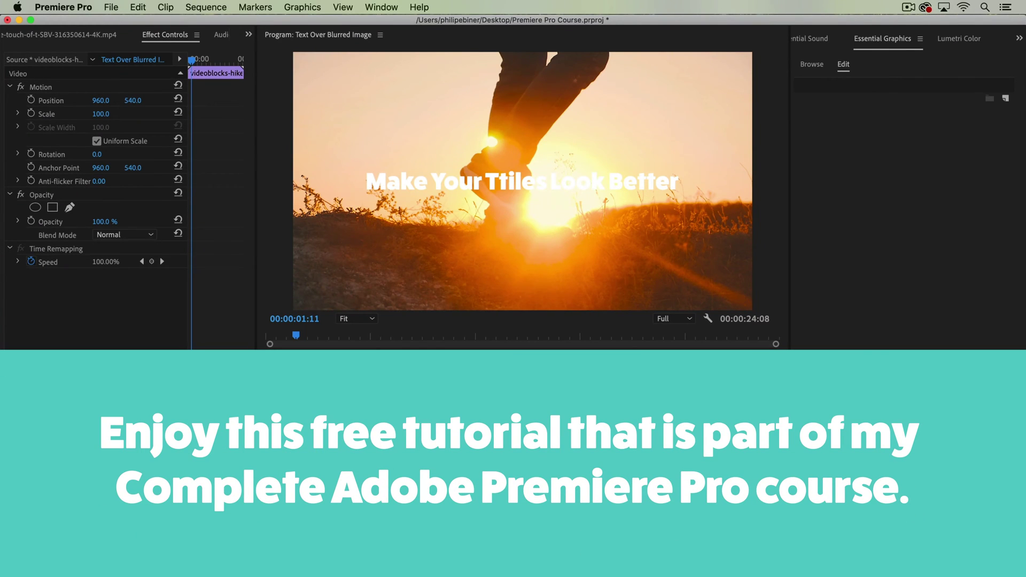
Step: Delete the extra 't' in 'Ttiles' so the title reads 'Make Your Titles Look Better'
click(512, 184)
double_click(504, 179)
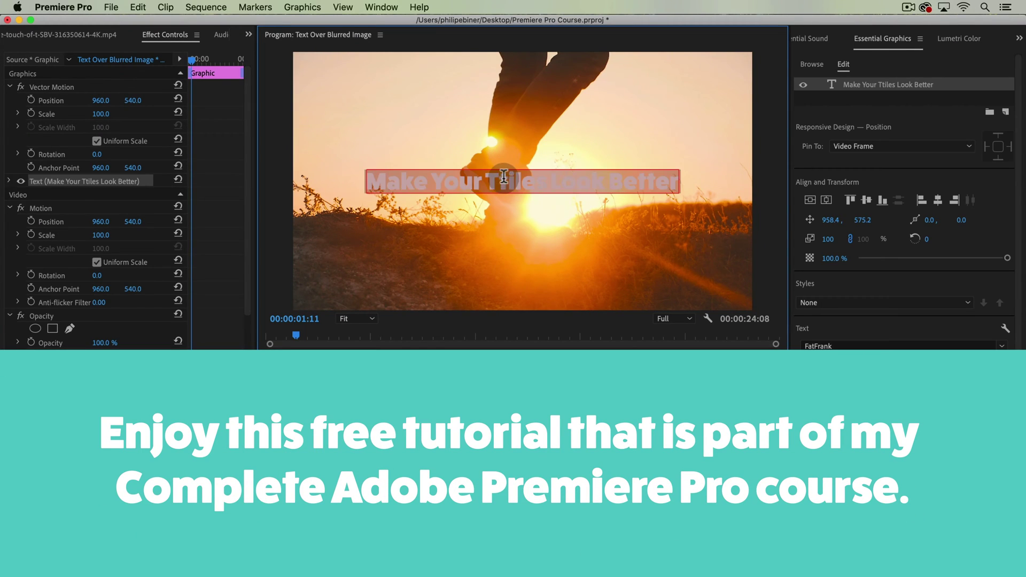
click(506, 181)
key(BackSpace)
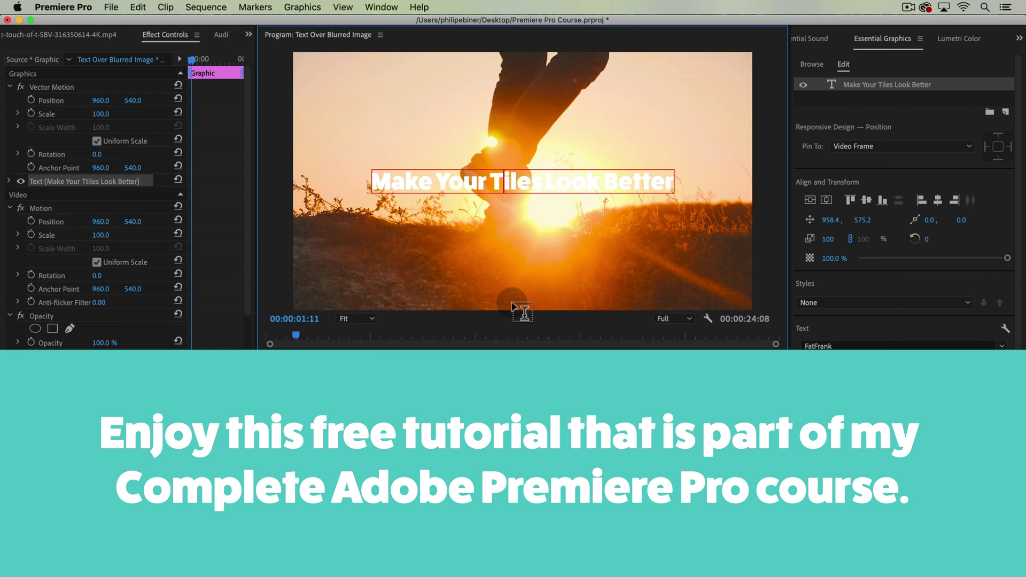
drag(467, 415, 450, 414)
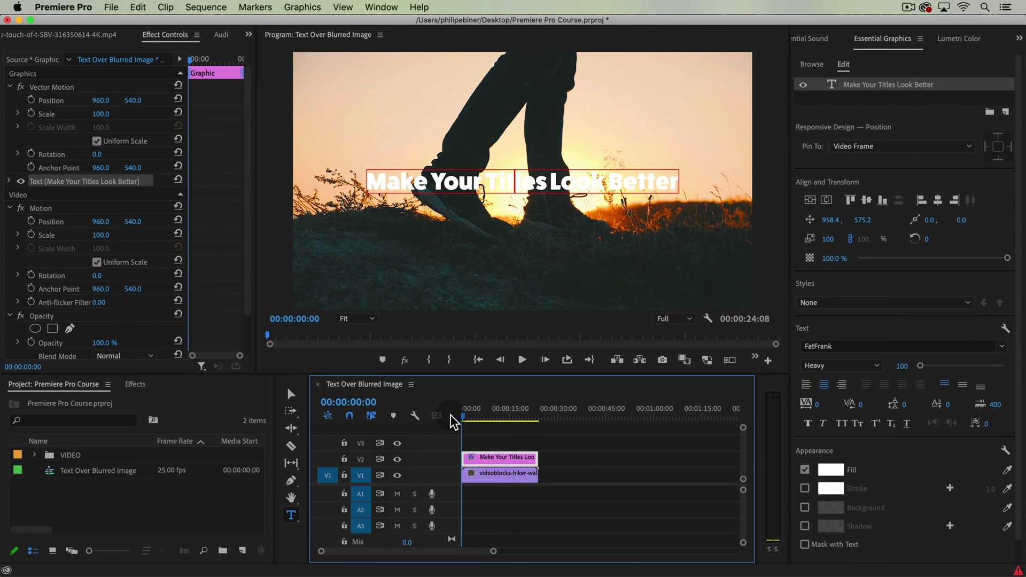
click(557, 451)
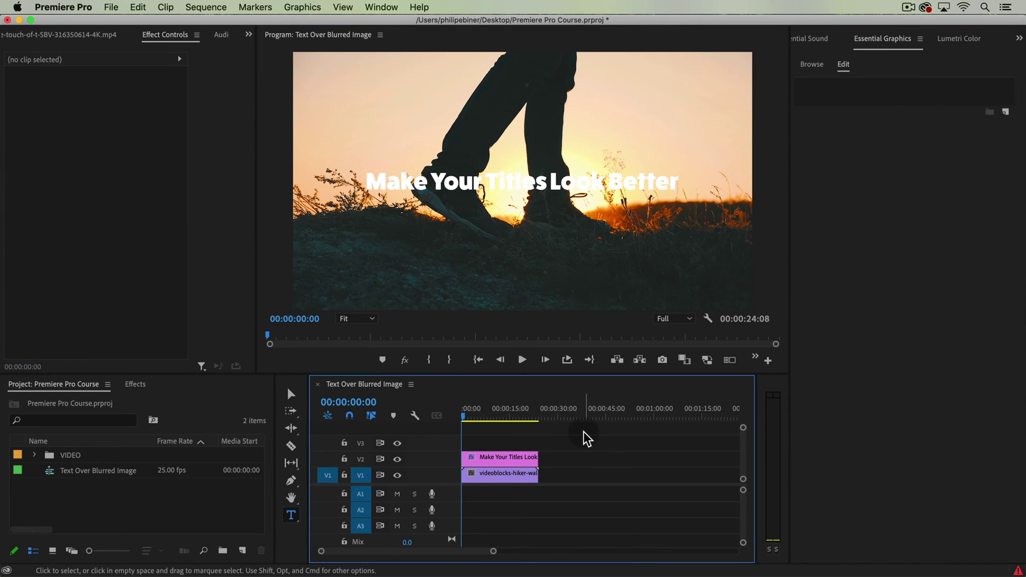
key(space)
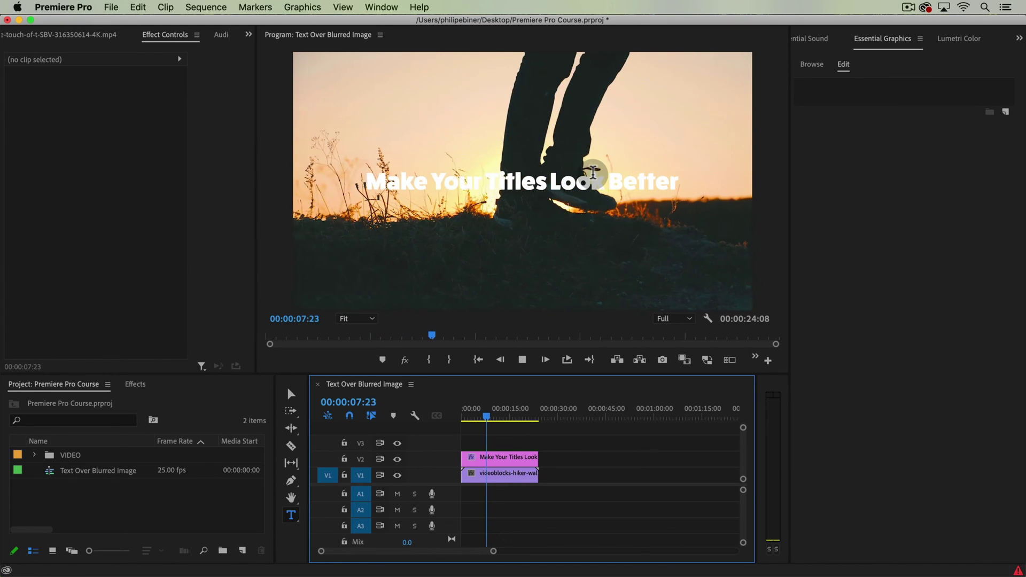
key(space)
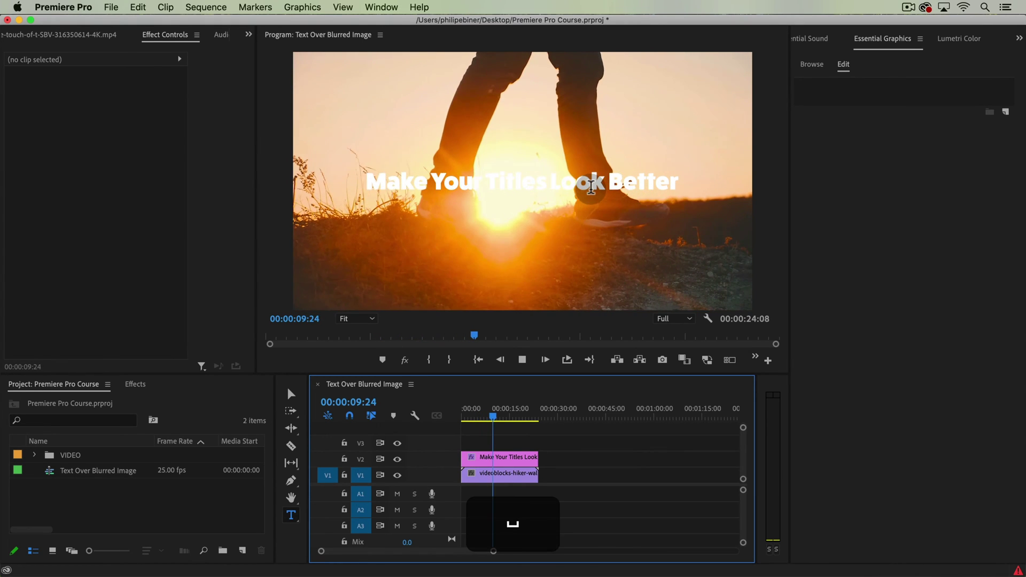
mouse_move(492, 415)
mouse_down()
mouse_move(505, 412)
mouse_move(487, 409)
mouse_up()
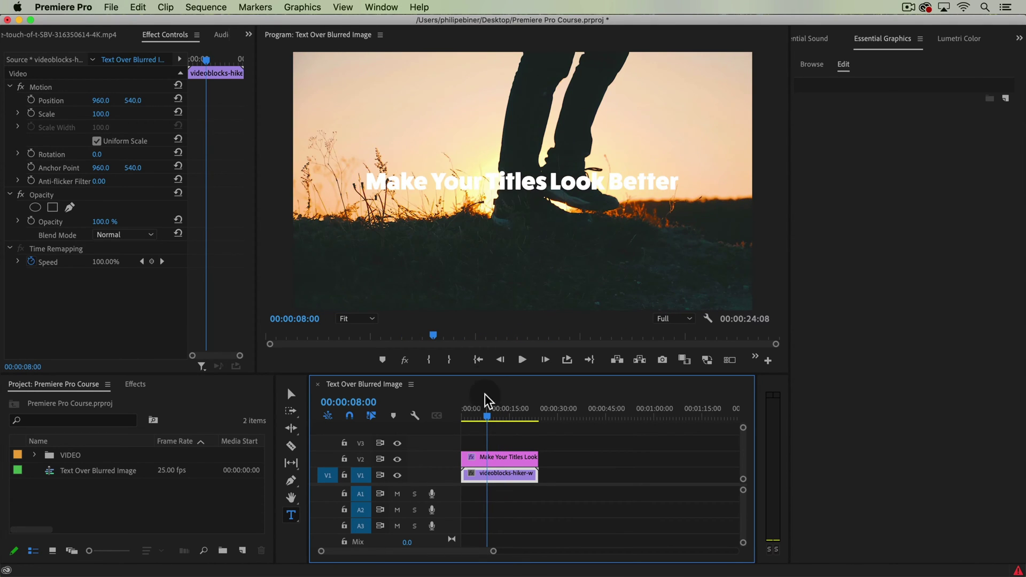
click(477, 187)
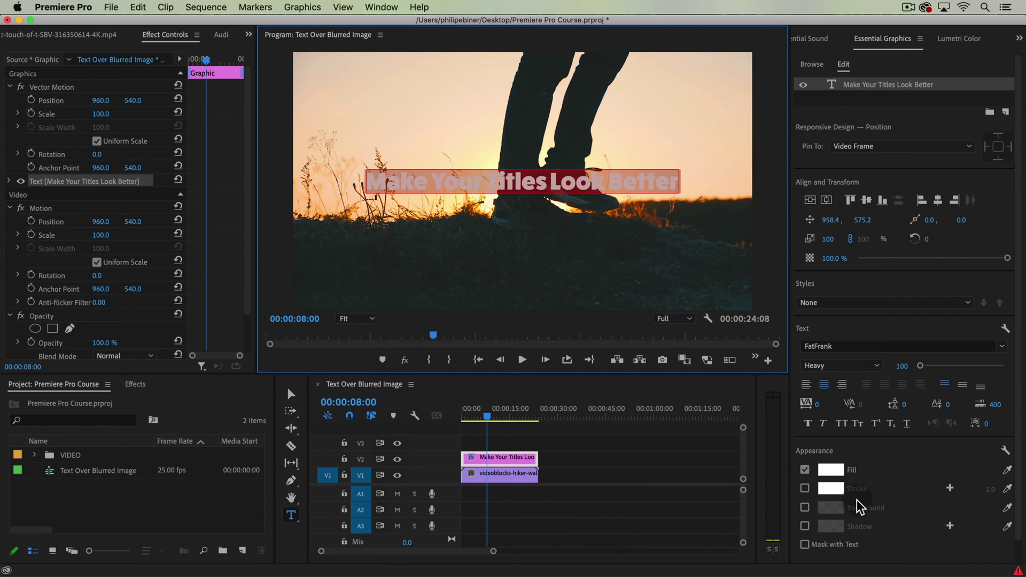
click(831, 470)
click(476, 310)
click(761, 291)
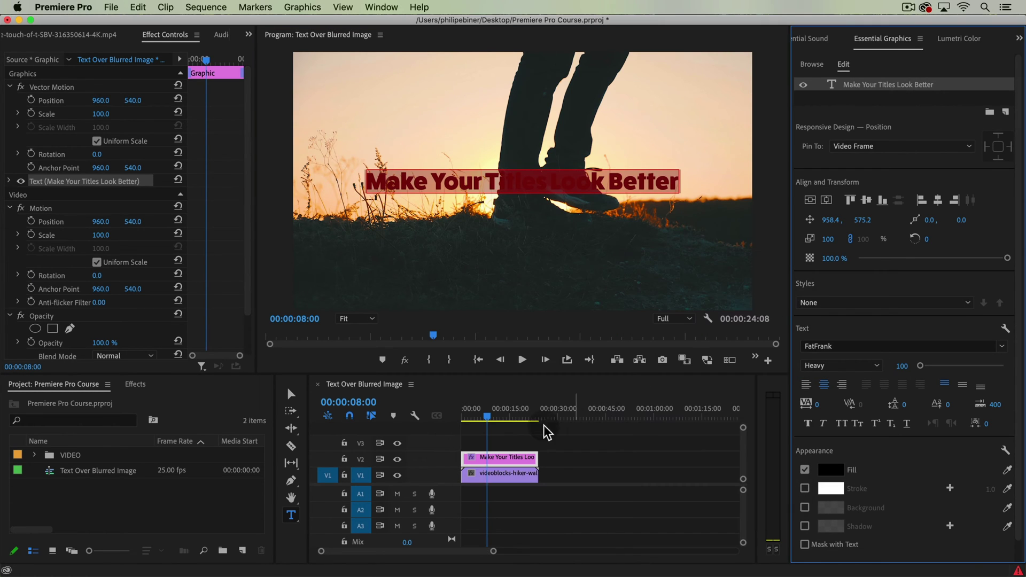
key(cmd+z)
click(615, 443)
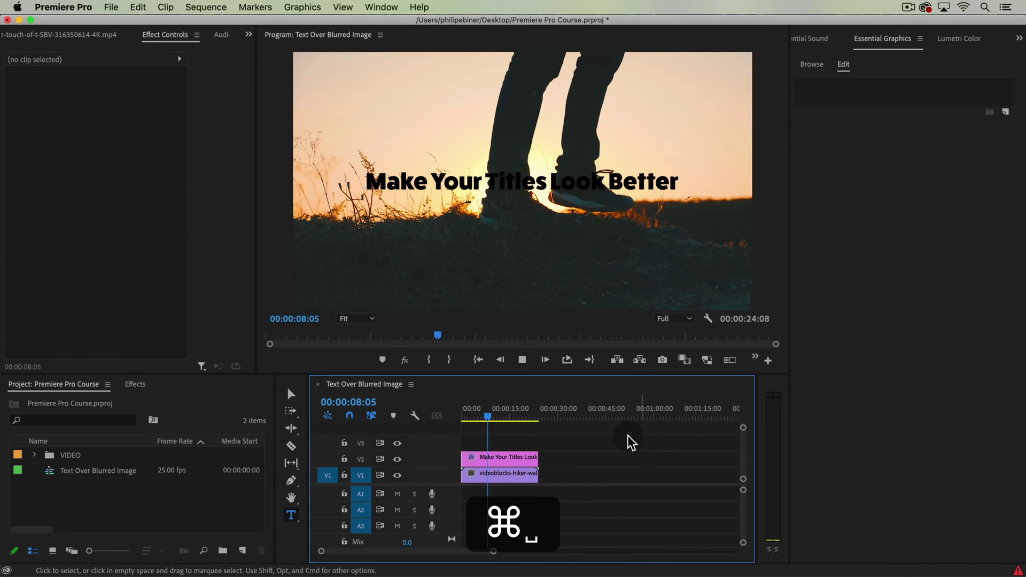
key(space)
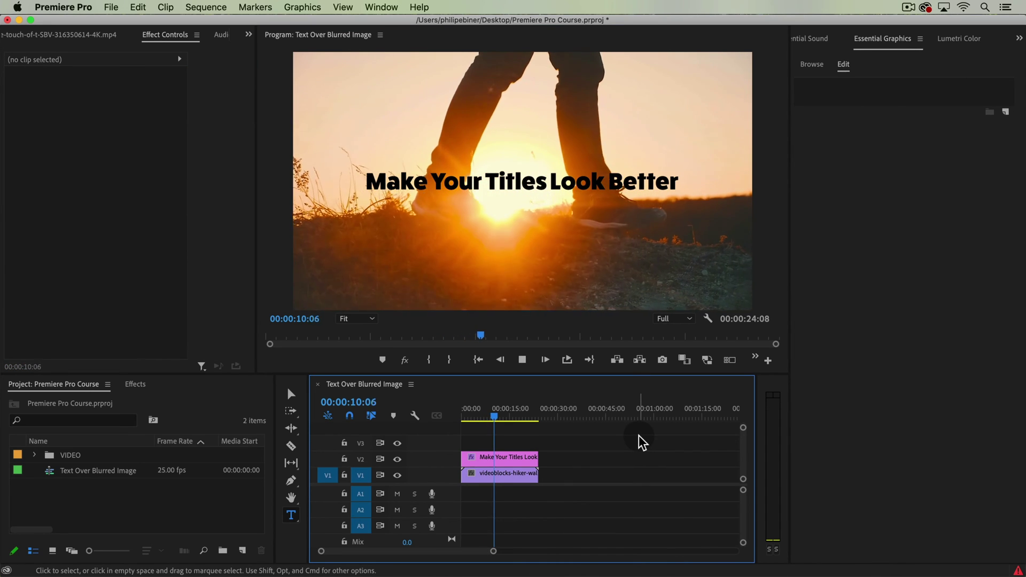
key(cmd+z)
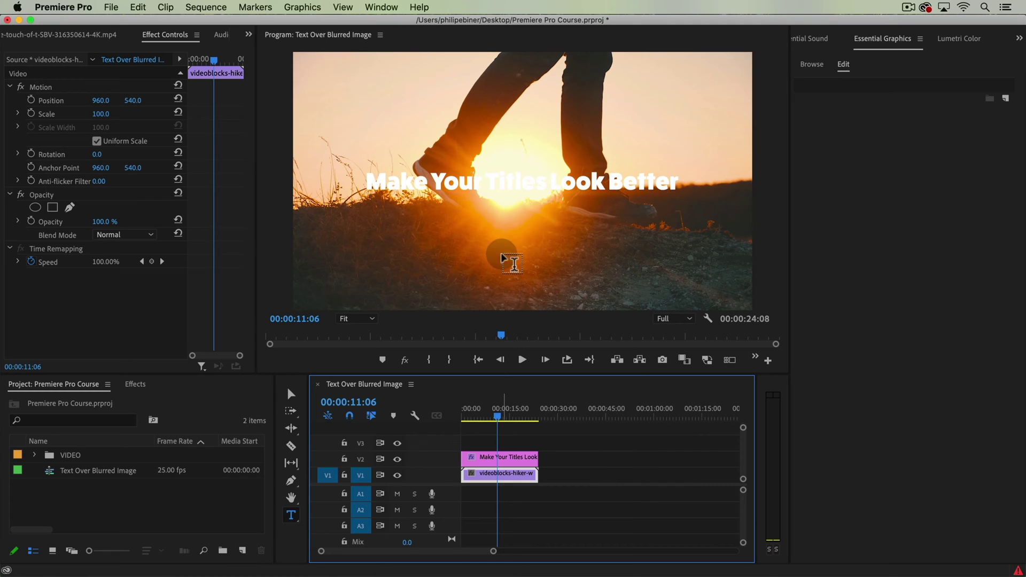
Step: Move the title clip from track V2 up to V3, leaving V2 empty above the footage
drag(515, 418, 476, 411)
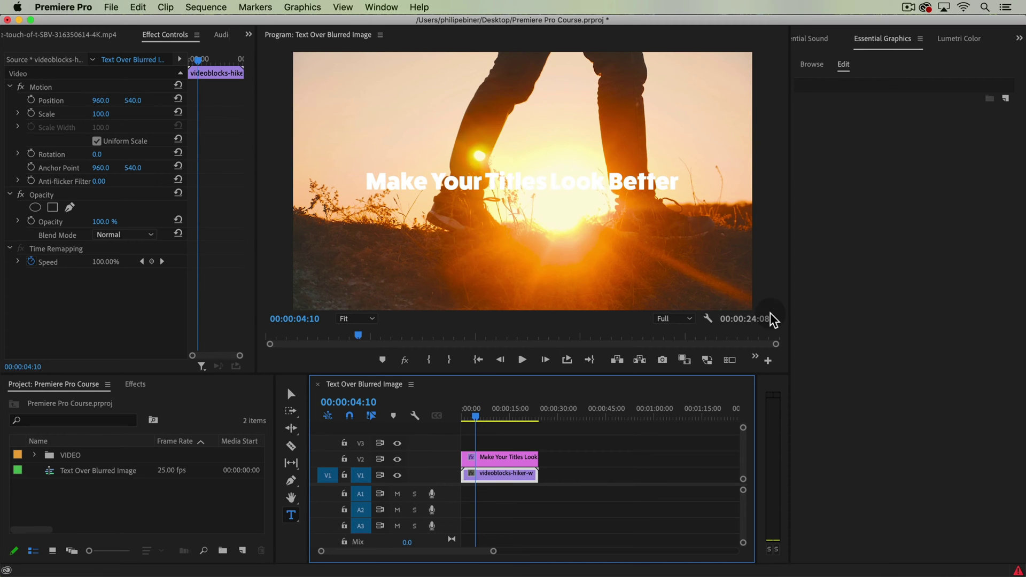
mouse_move(486, 417)
mouse_down()
mouse_move(504, 412)
mouse_move(471, 416)
mouse_move(479, 416)
mouse_up()
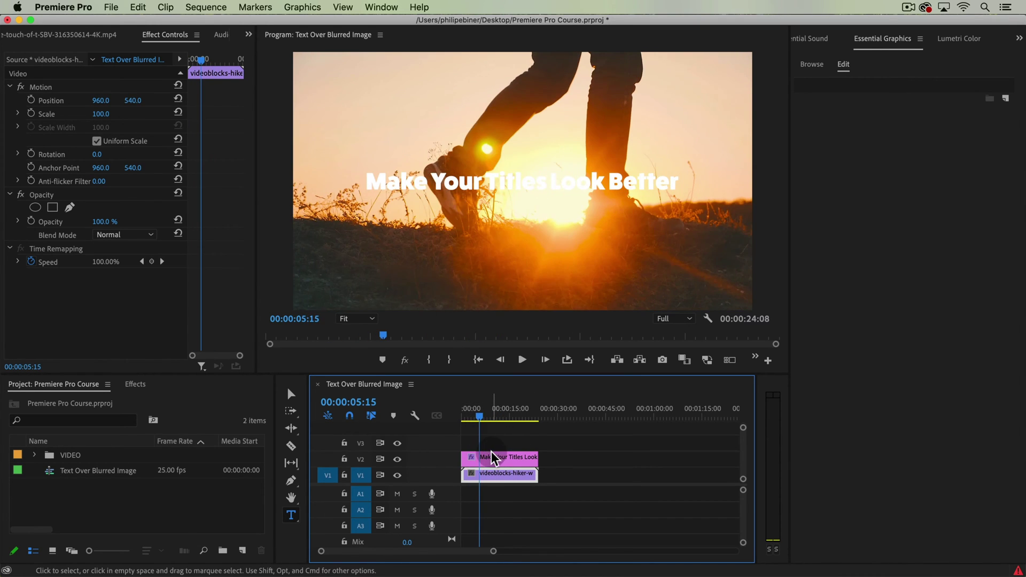
drag(492, 451, 497, 443)
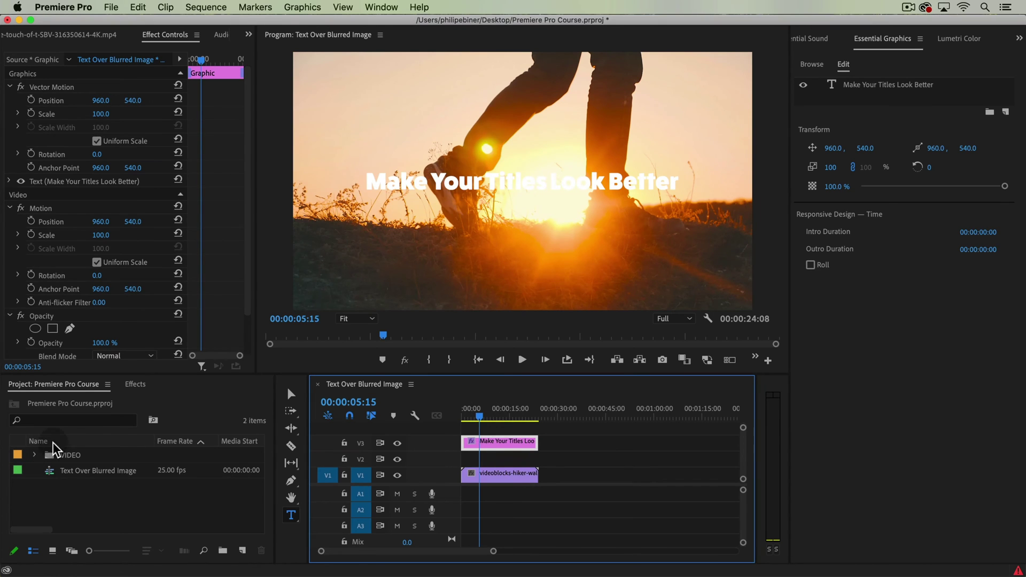
Step: Apply Gaussian Blur to the V1 hiker clip at blurriness 24 with Repeat Edge Pixels, then preview
click(134, 384)
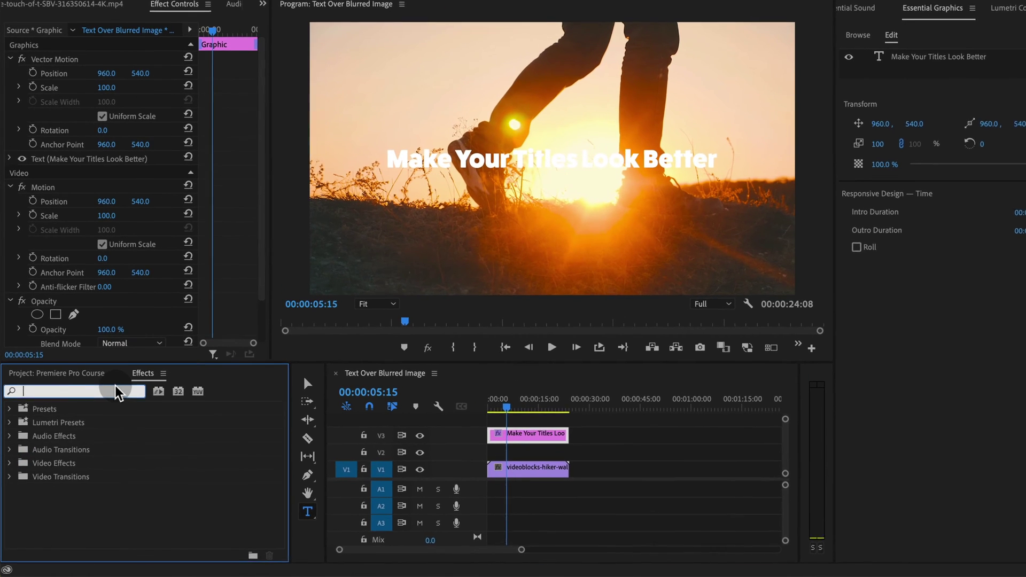
text(gaussian)
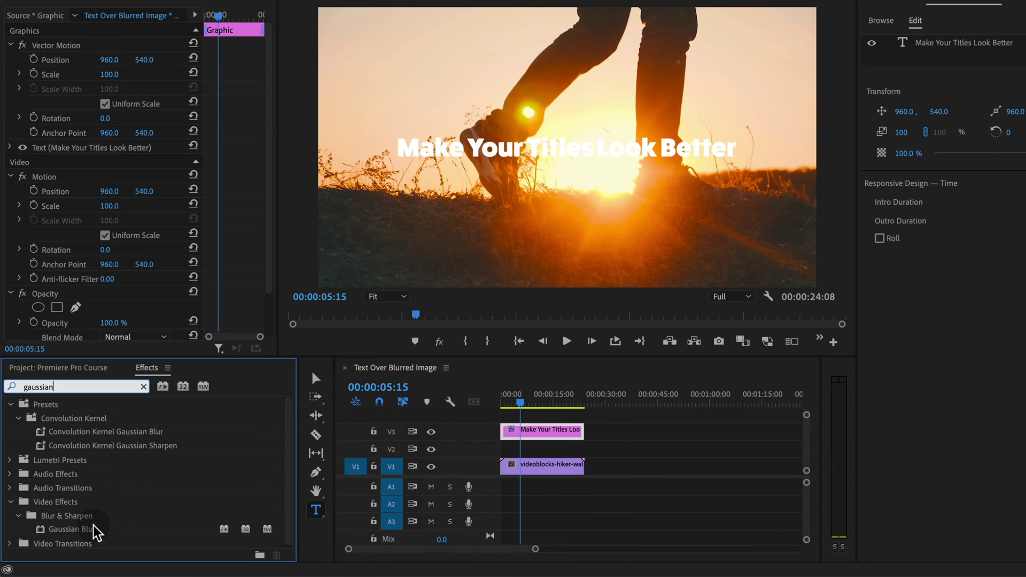
drag(92, 530, 538, 467)
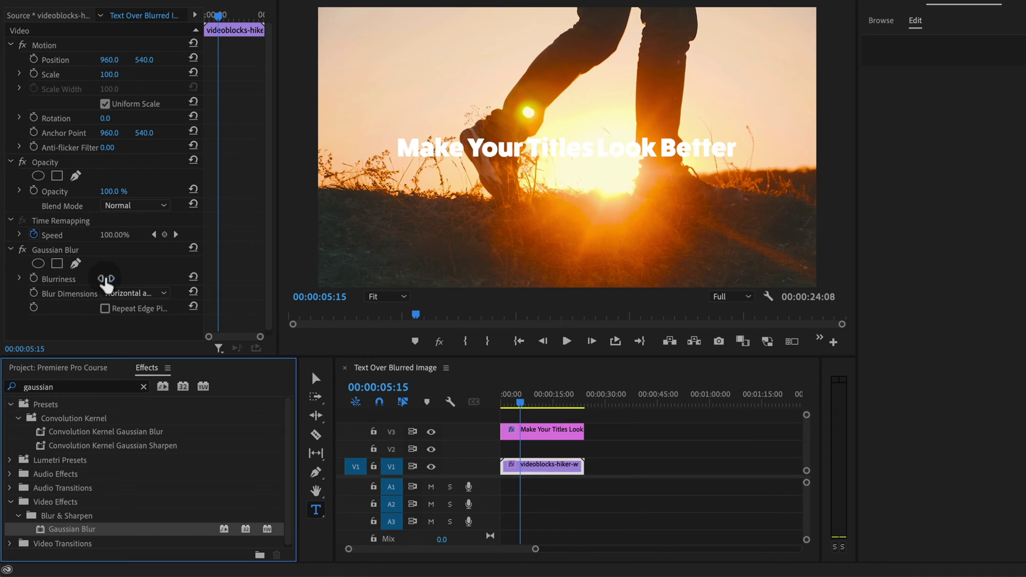
mouse_move(102, 279)
mouse_down()
mouse_move(123, 279)
mouse_move(112, 279)
mouse_up()
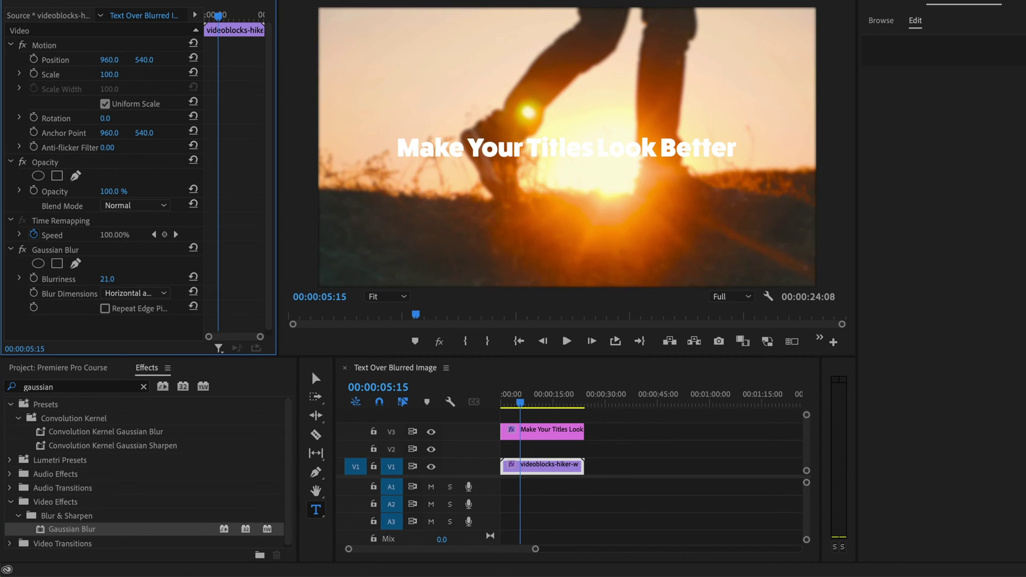
click(105, 308)
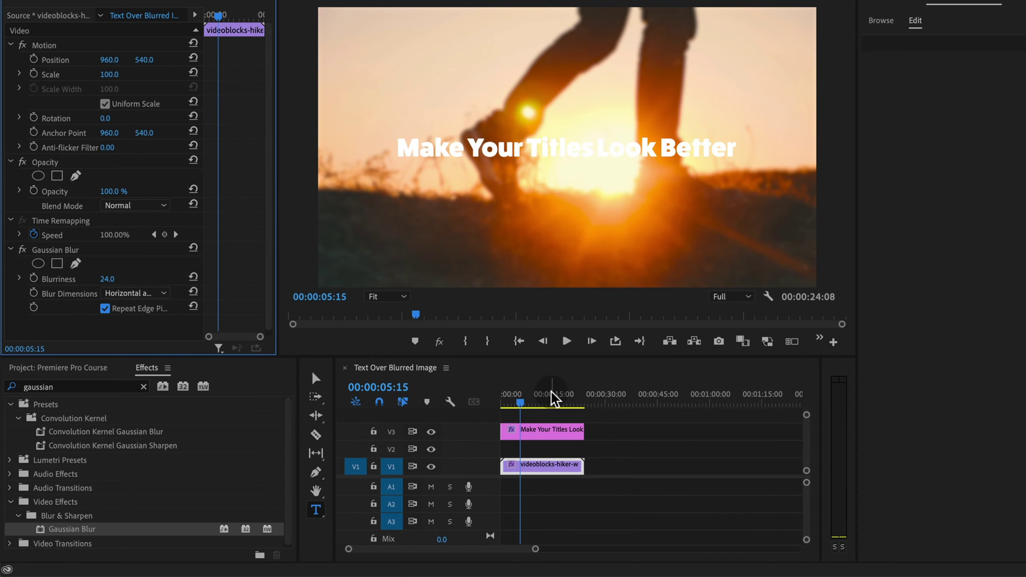
click(503, 398)
key(space)
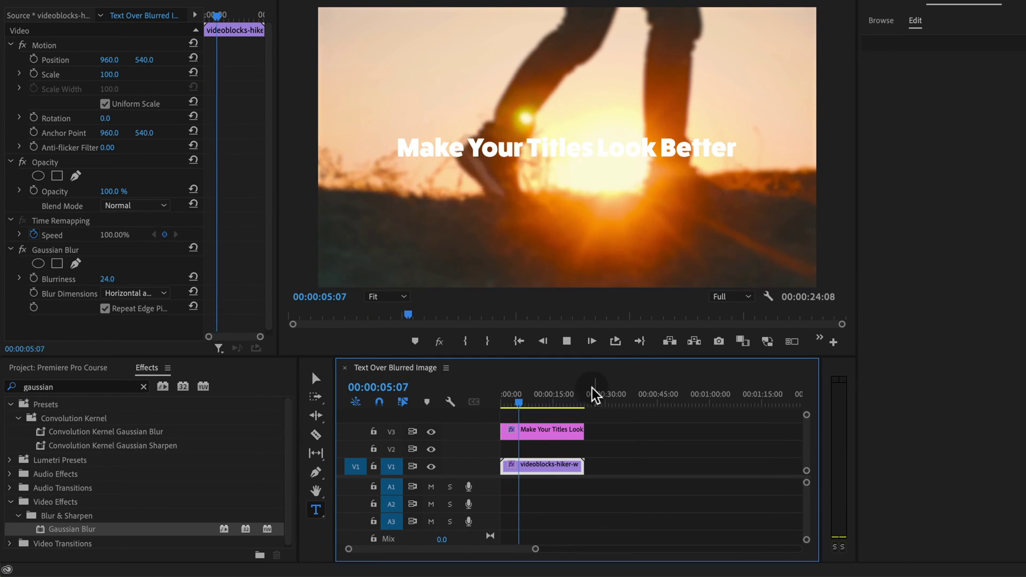
key(space)
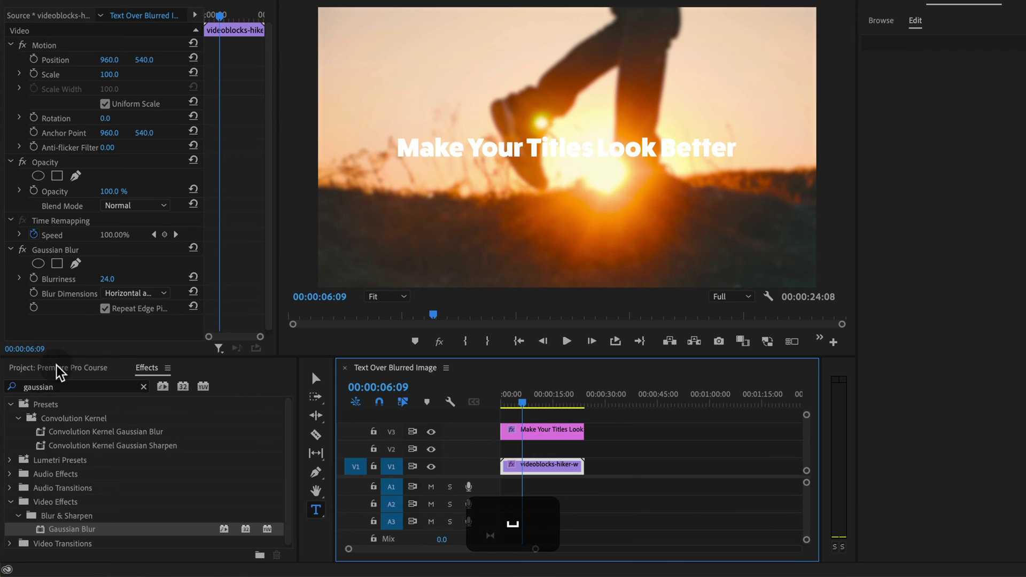
Step: Place the beautiful-nature-norway clip from the VIDEO bin after the hiker clip on V1
click(59, 368)
click(36, 444)
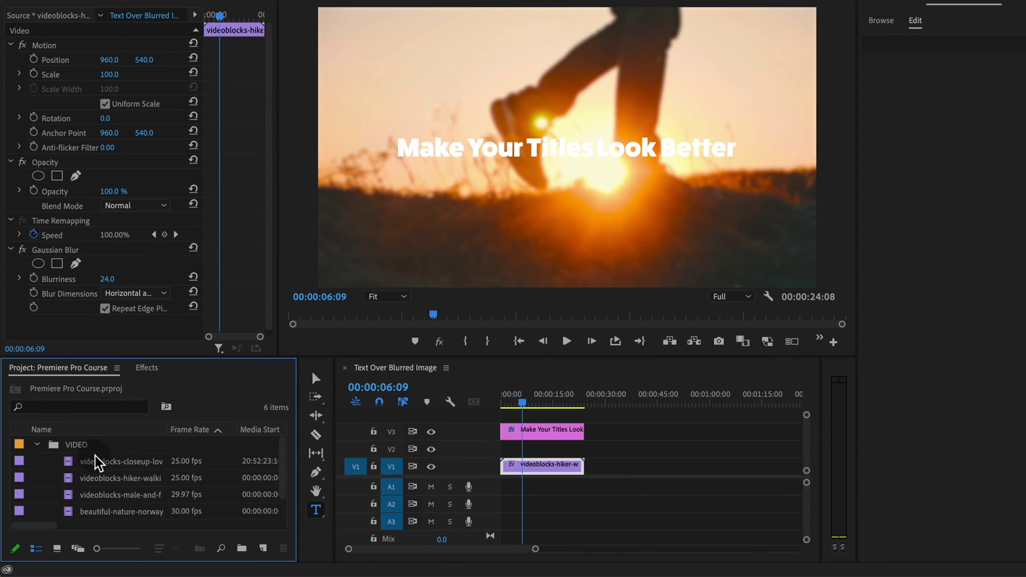
drag(99, 463, 599, 473)
key(super+z)
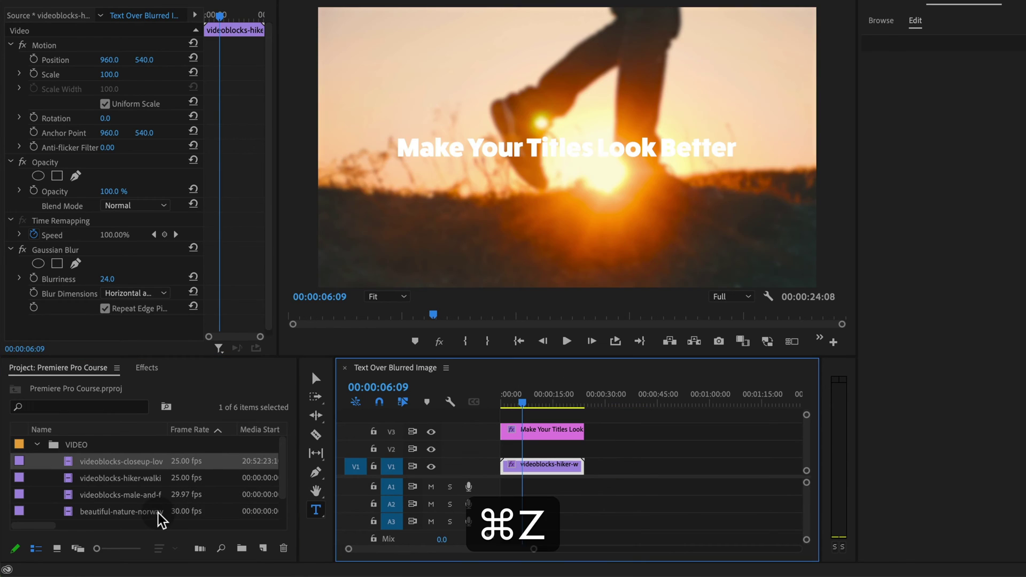
drag(121, 512, 599, 467)
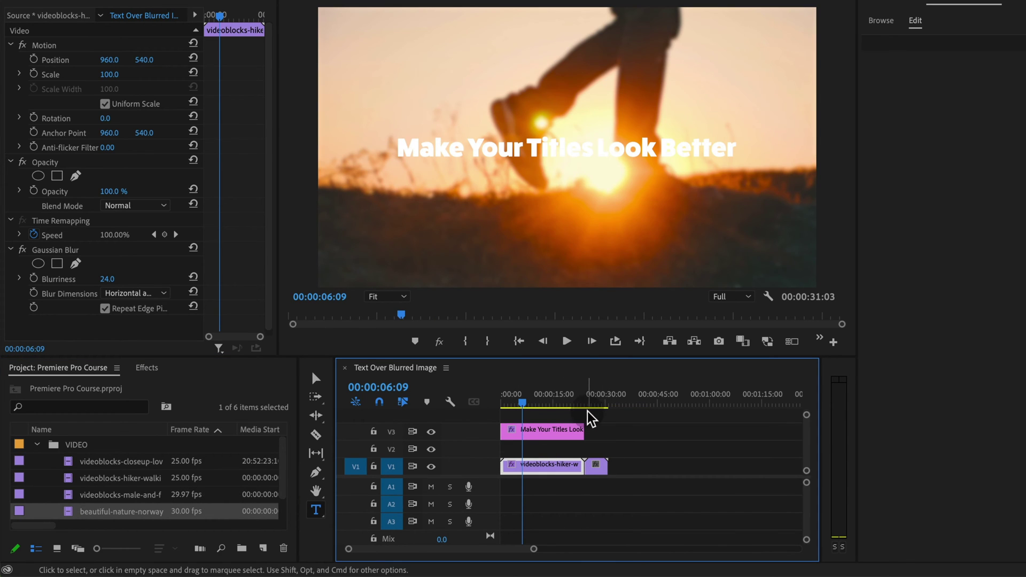
Step: Extend the title clip's end to about 27 seconds to cover the nature clip
click(596, 399)
drag(585, 430, 587, 406)
key(space)
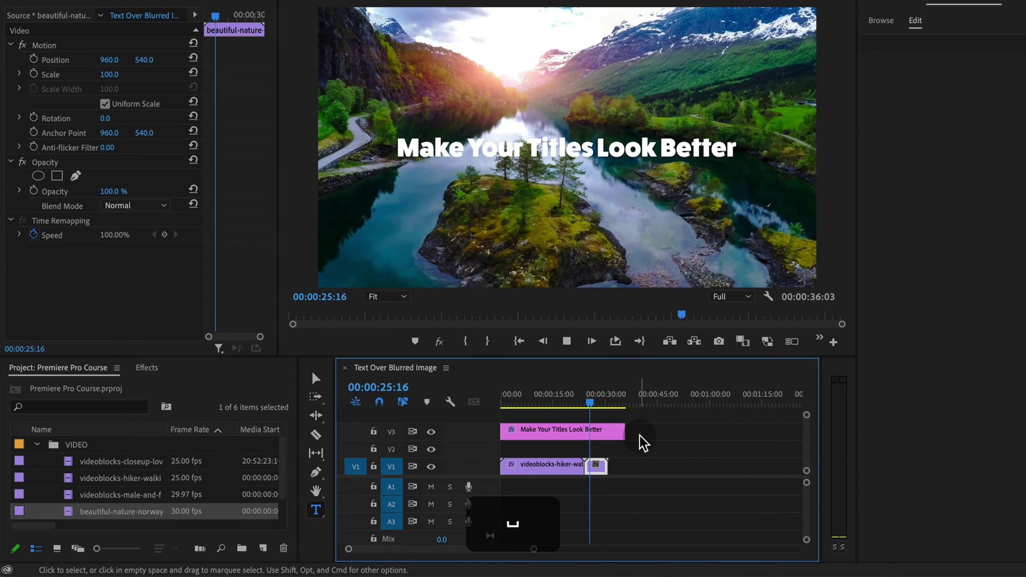
Step: Copy the hiker clip's Gaussian Blur effect and paste it onto the nature clip
key(space)
click(572, 468)
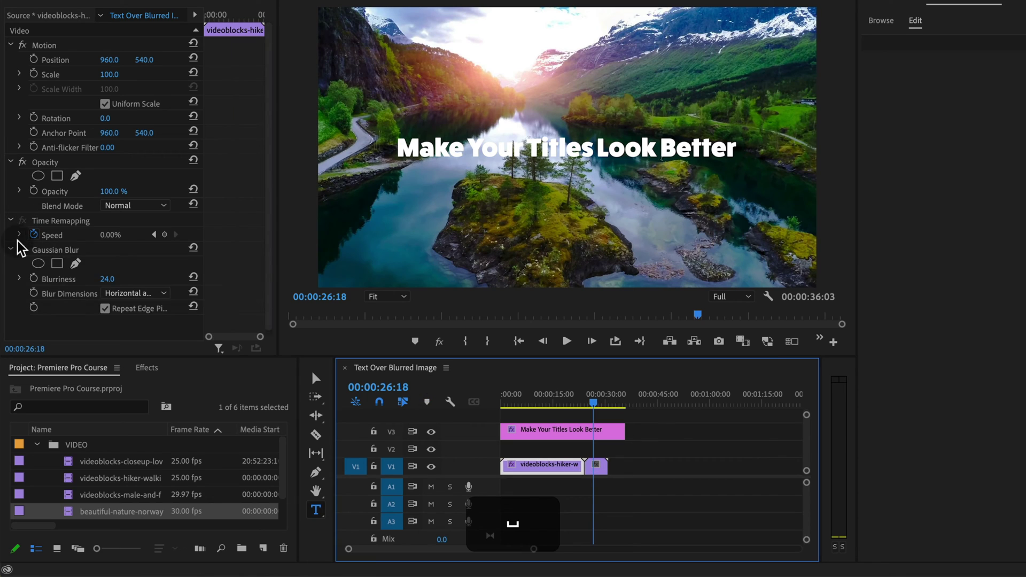
click(70, 250)
key(super+c)
click(597, 467)
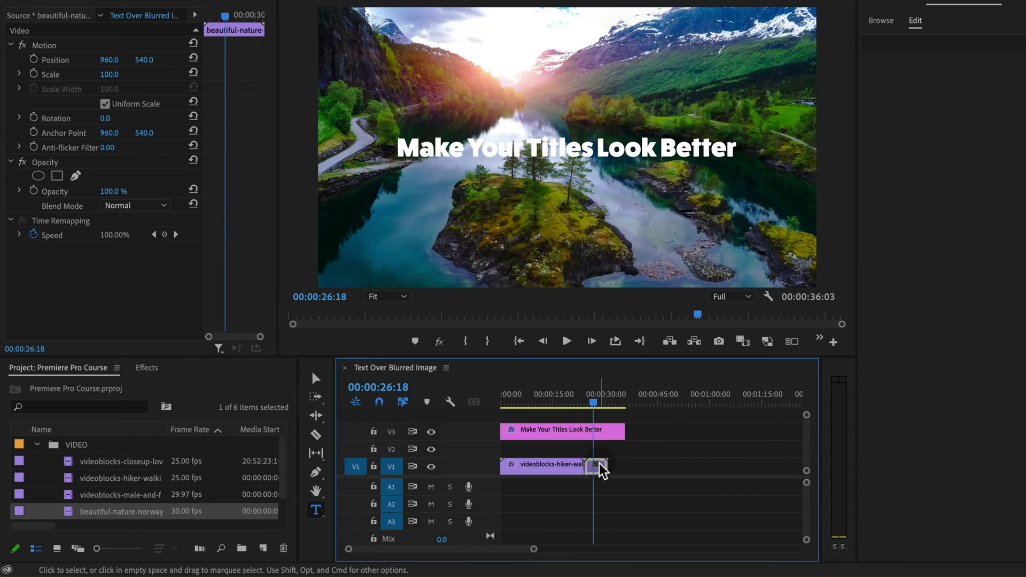
key(super+v)
Step: Raise the nature clip's Gaussian Blur blurriness from 24 to 59 and preview it
click(586, 398)
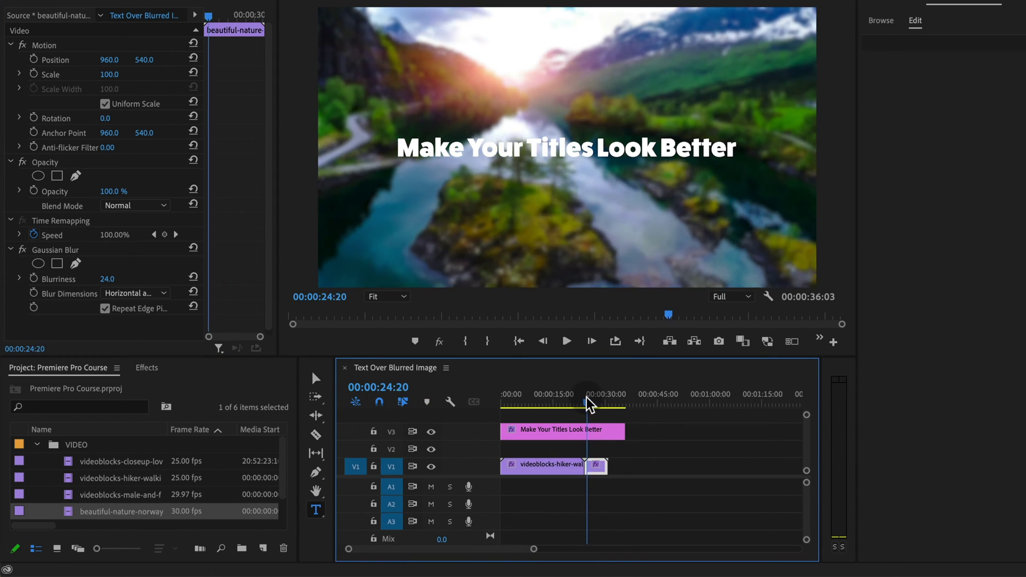
key(space)
key(space)
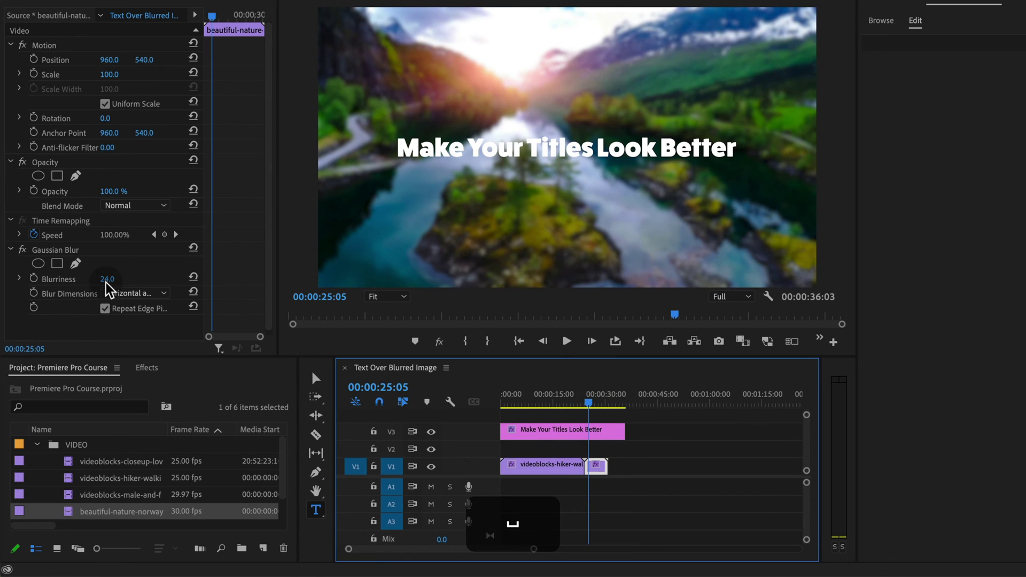
drag(107, 279, 126, 278)
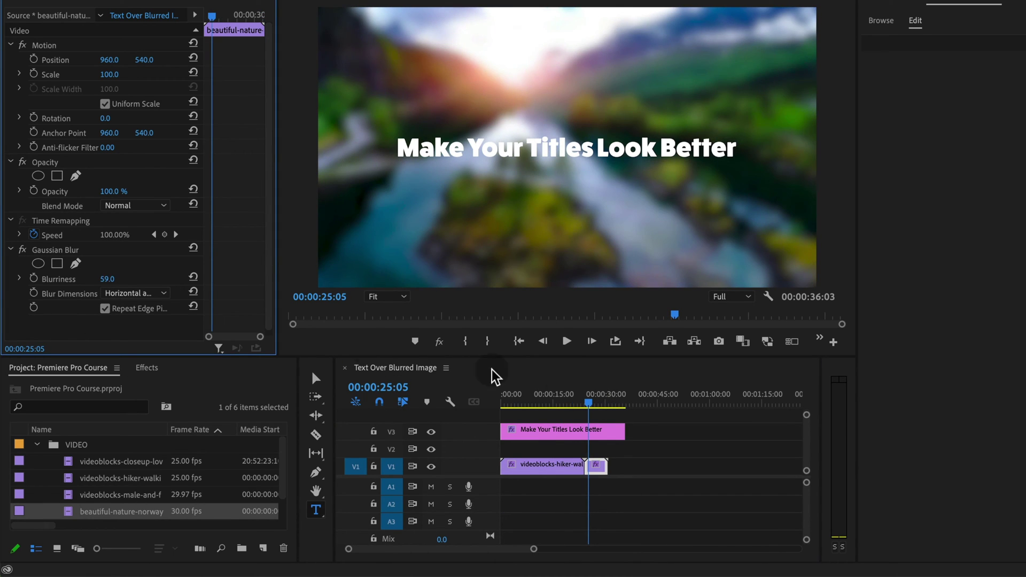
key(space)
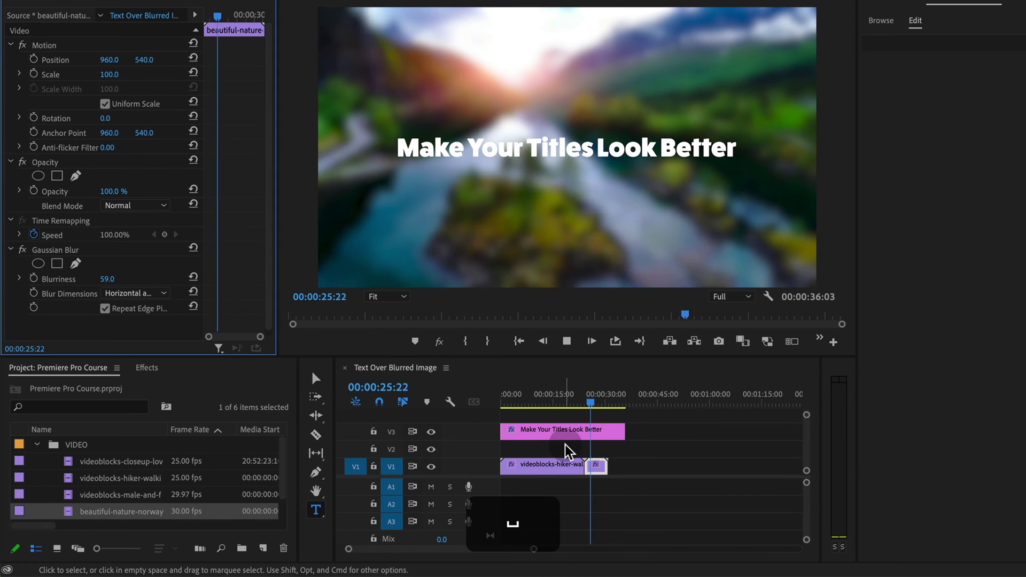
key(space)
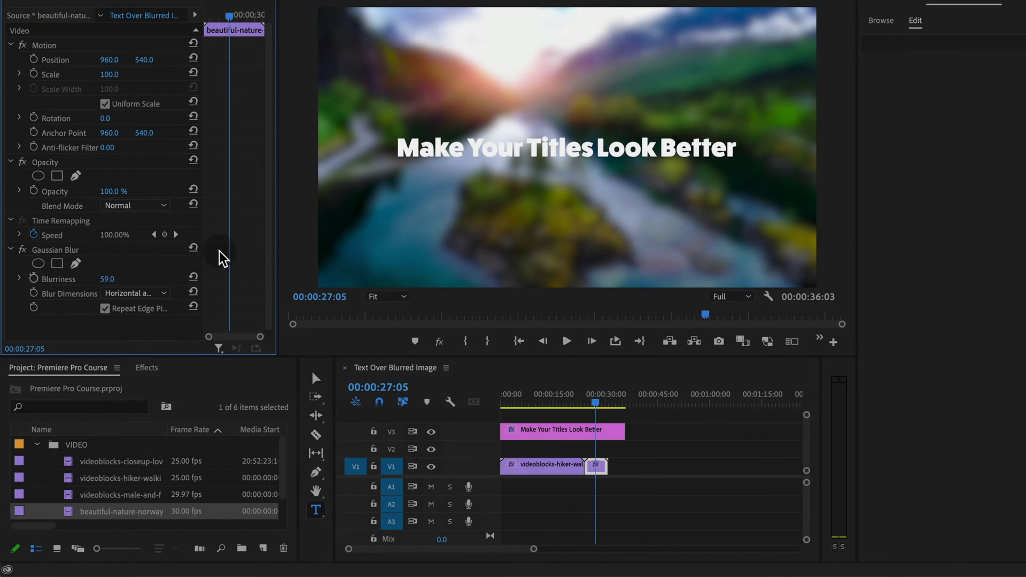
Step: Keyframe Blurriness at 59 at 27:05 and nearly sharp at 25:08, then trim the title's start
click(33, 278)
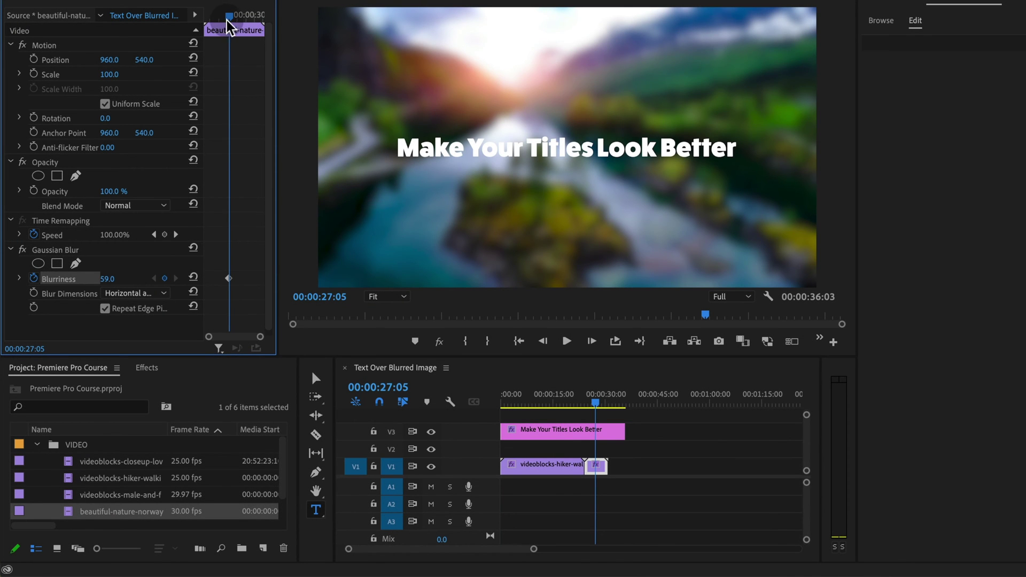
drag(229, 24, 213, 24)
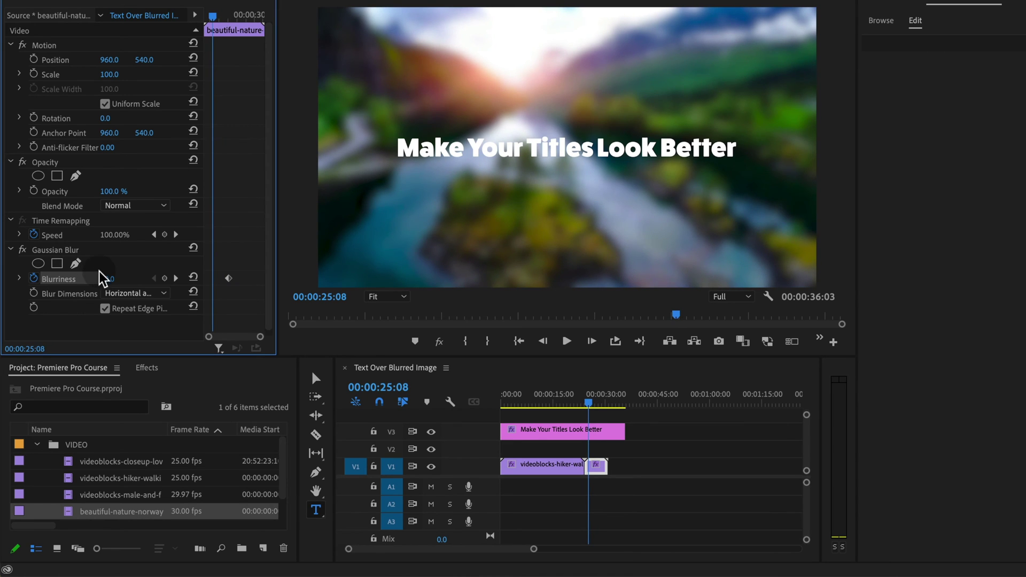
drag(102, 278, 85, 278)
key(space)
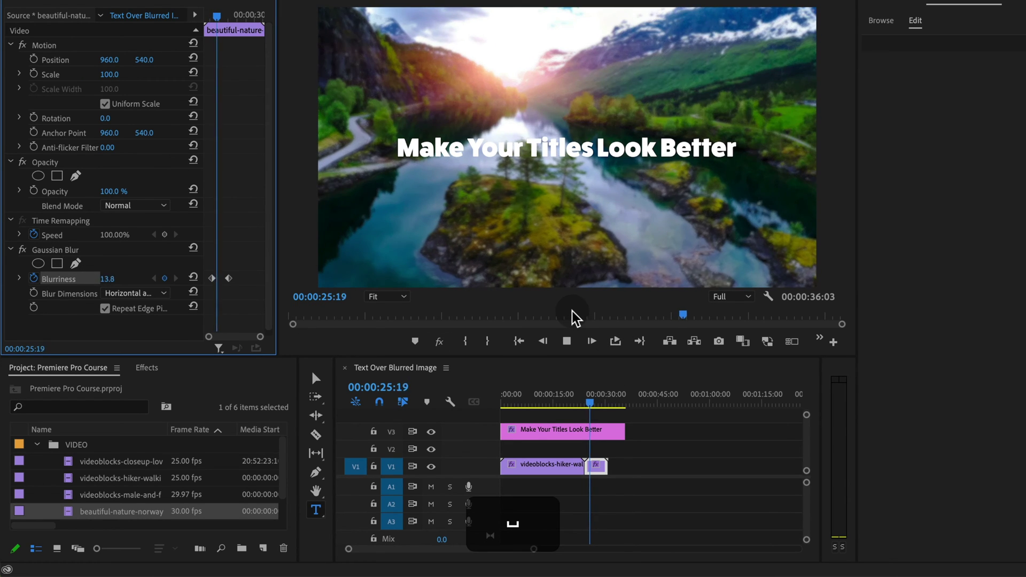
key(space)
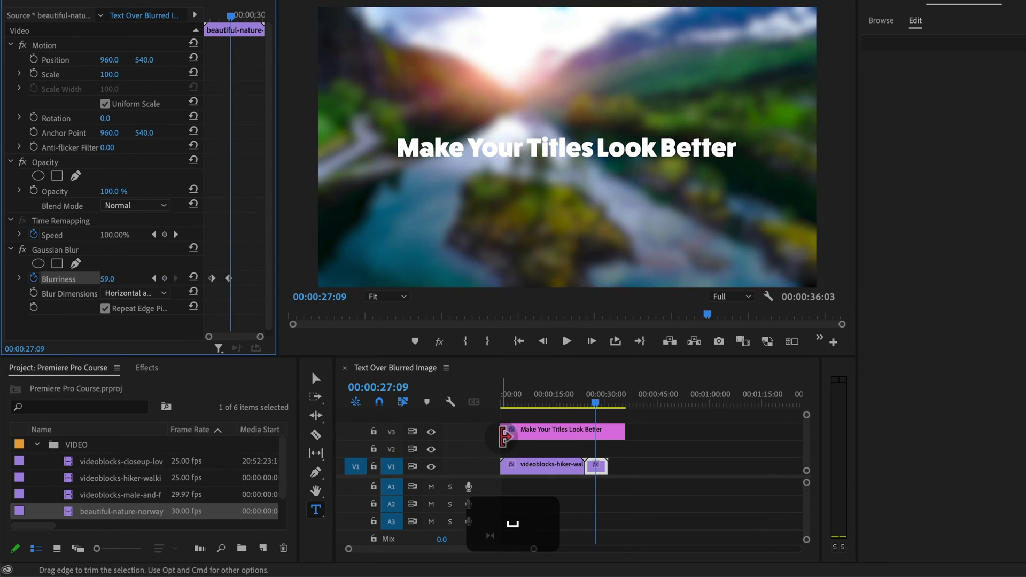
drag(501, 430, 590, 429)
Step: Add a default Cross Dissolve to the title's start and trim the title about a second later
key(super+d)
click(589, 400)
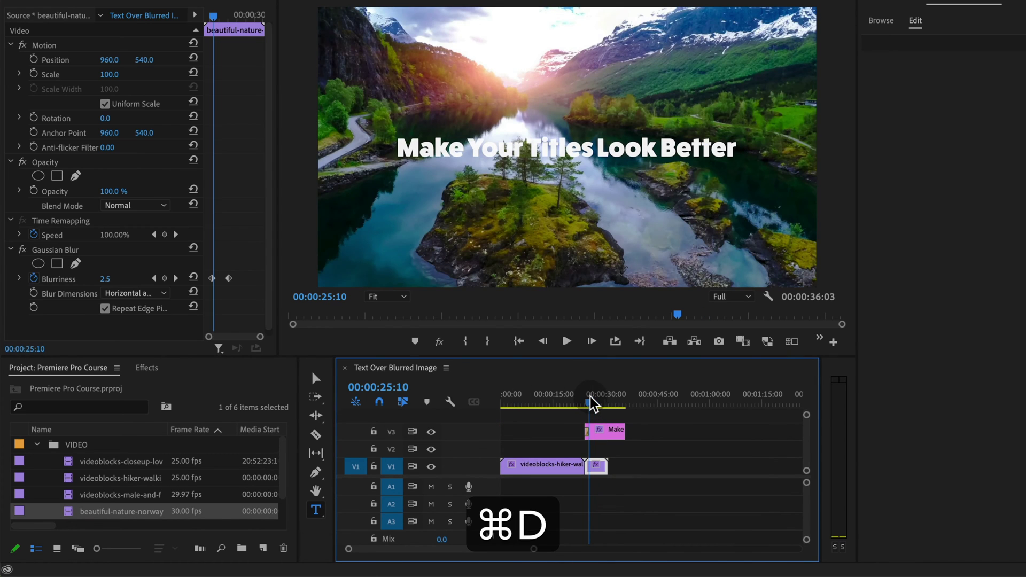
key(=)
key(=)
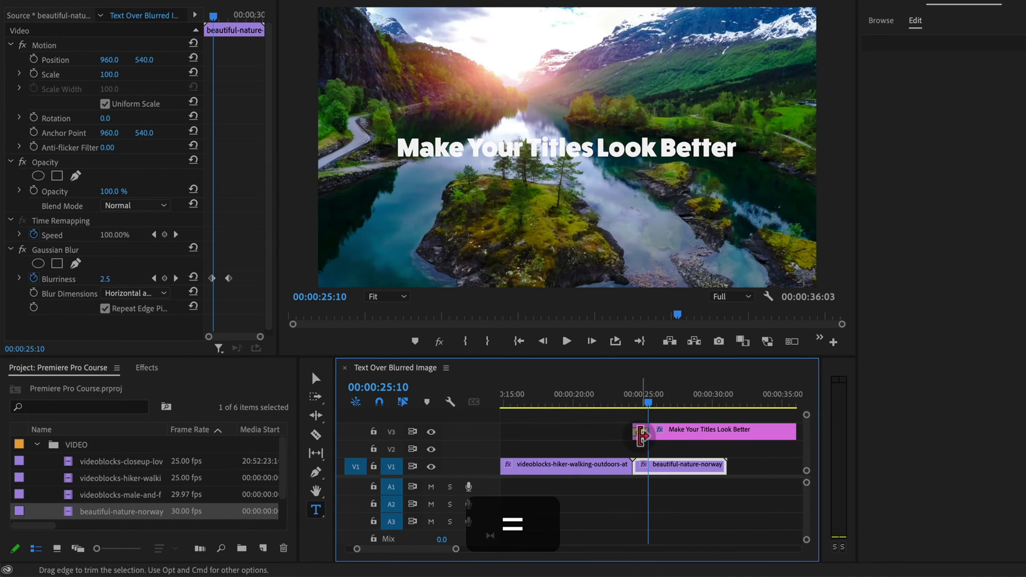
drag(632, 431, 648, 430)
Step: Preview the title's entrance from around 25 seconds and enlarge the V1 track
click(643, 400)
key(space)
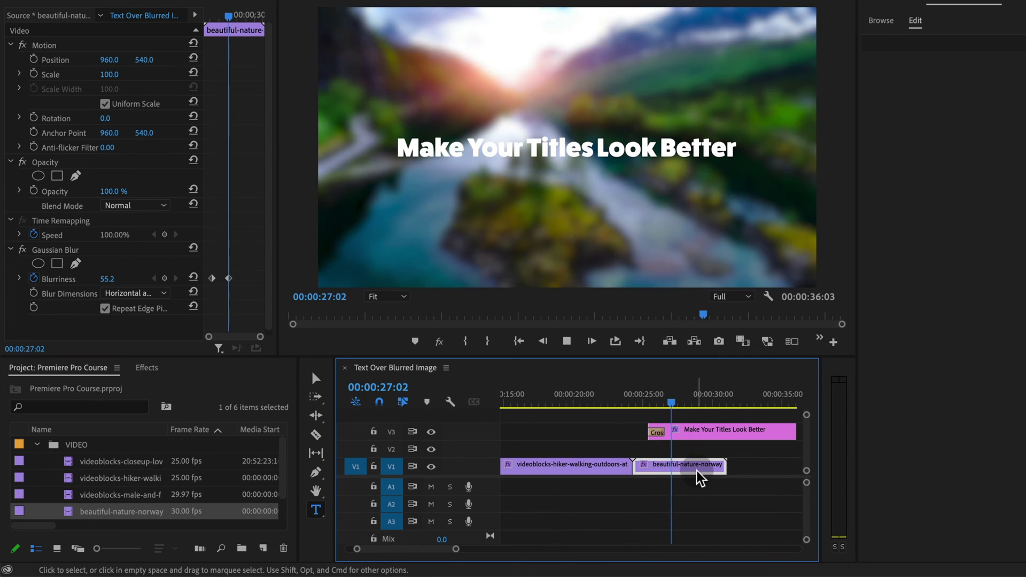
key(space)
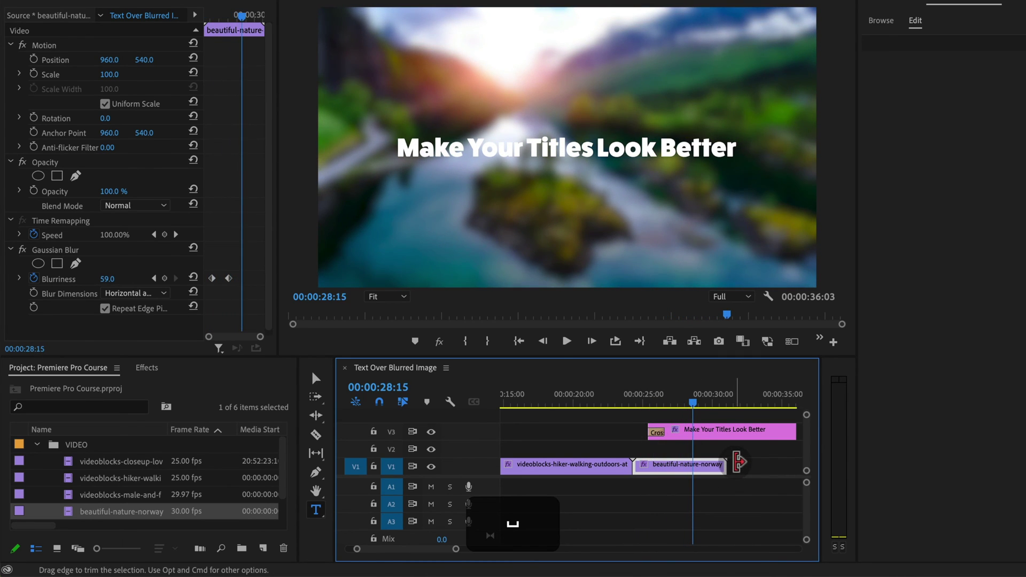
double_click(490, 473)
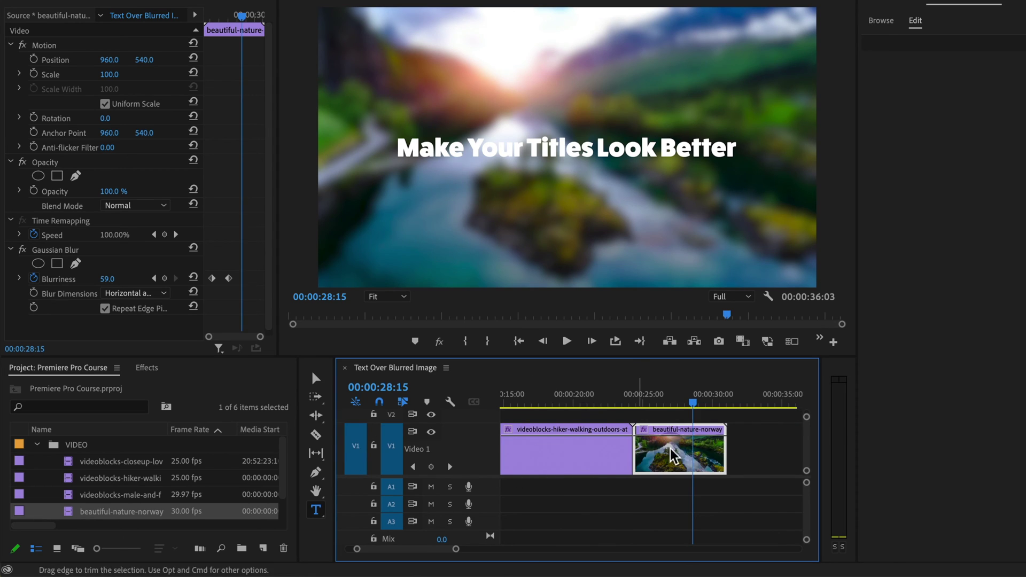
scroll(750, 454, down, 2)
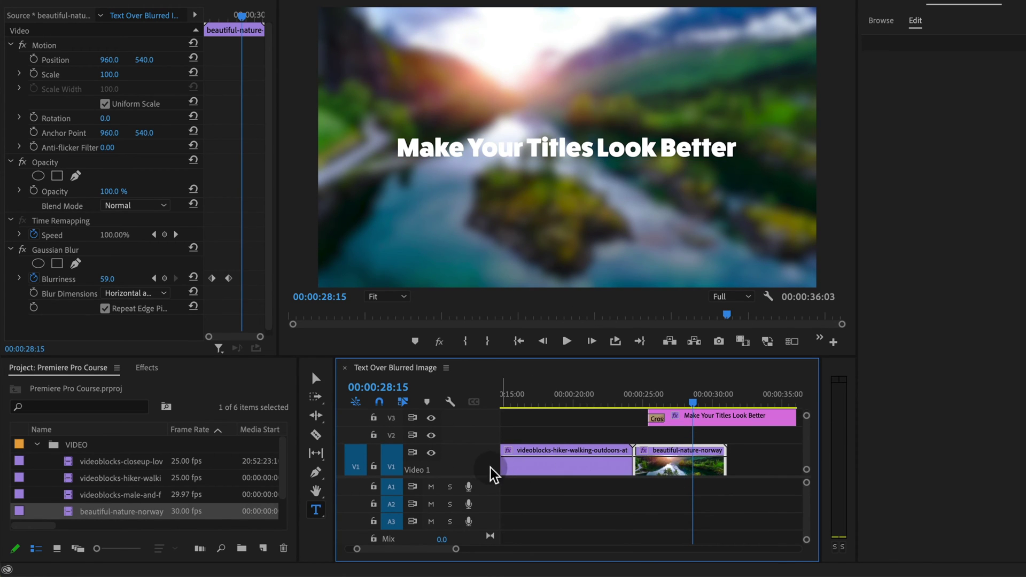
Step: Drag the nature clip's opacity rubber band down to about 77.6% and preview the darker background
scroll(469, 466, up, 2)
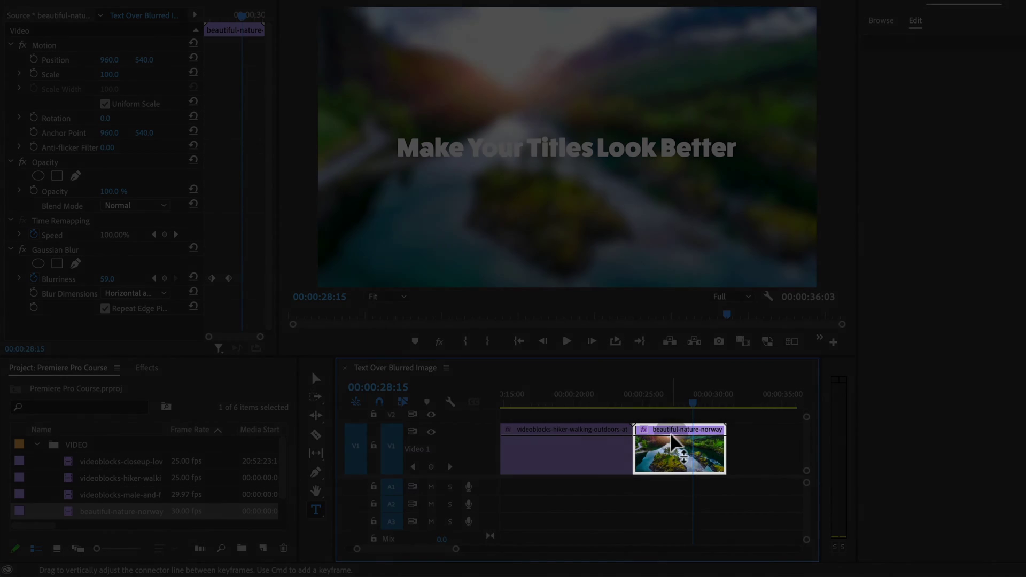
mouse_move(684, 452)
mouse_down()
mouse_move(684, 477)
mouse_move(685, 464)
mouse_up()
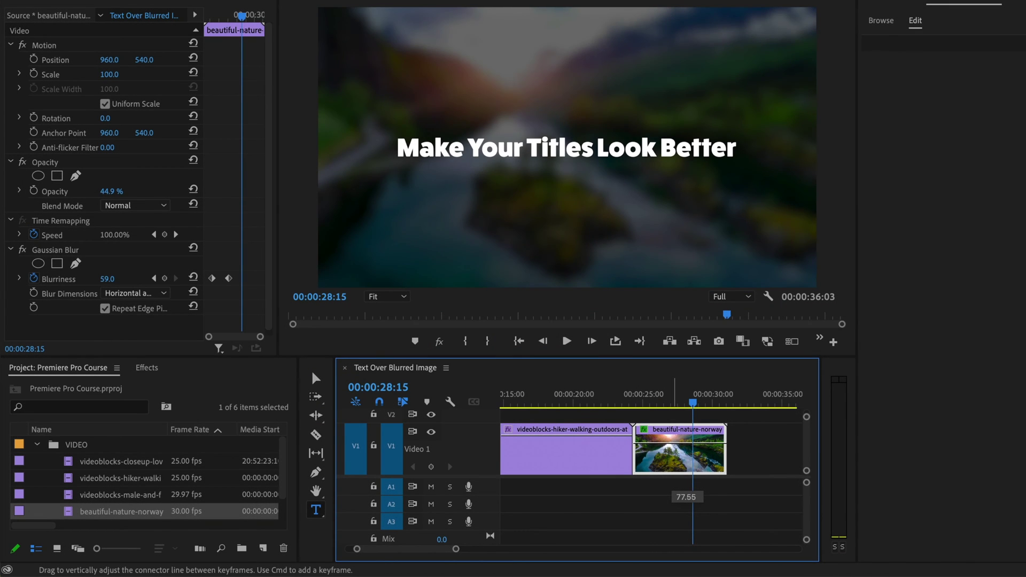
key(space)
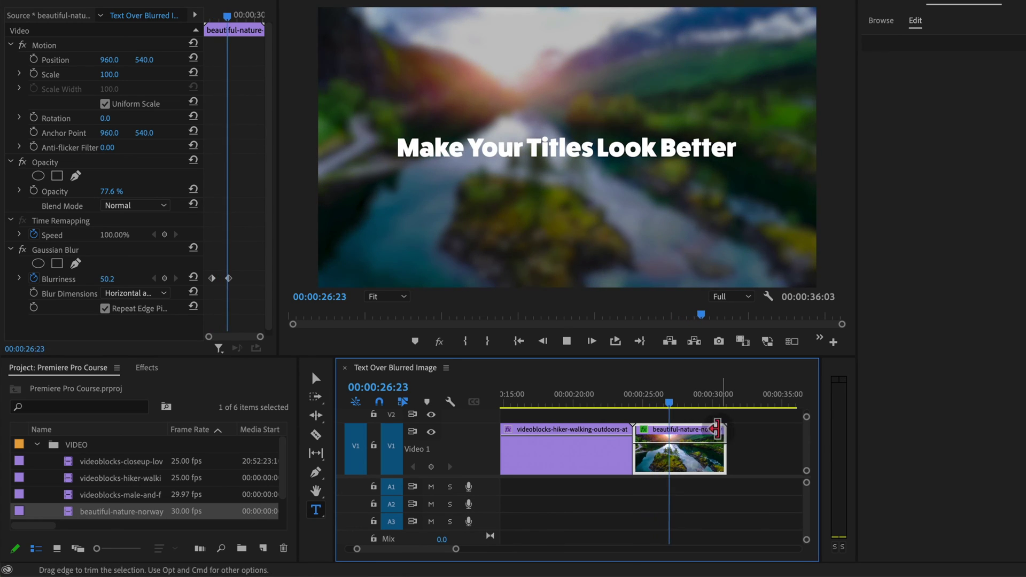
key(space)
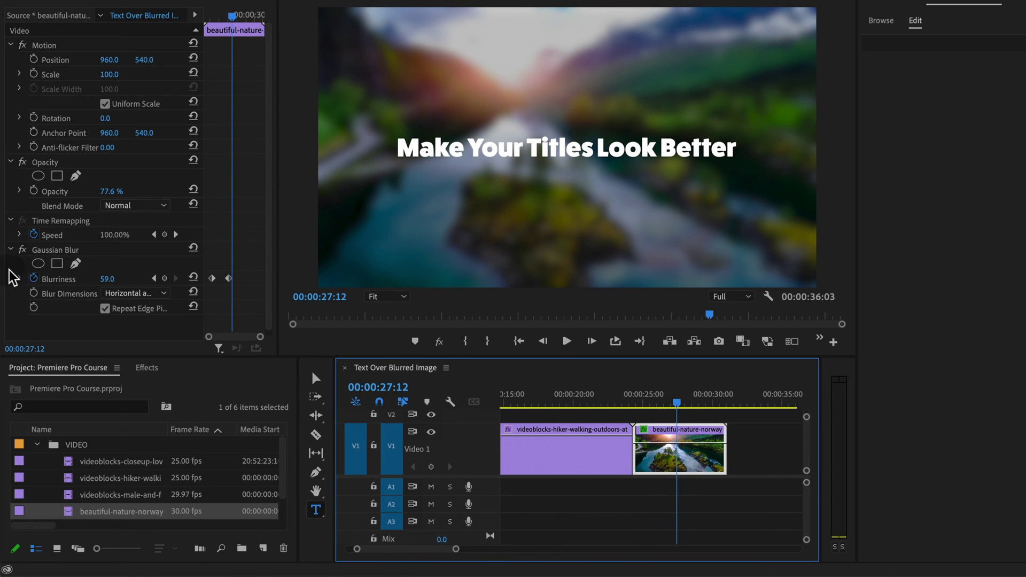
click(60, 163)
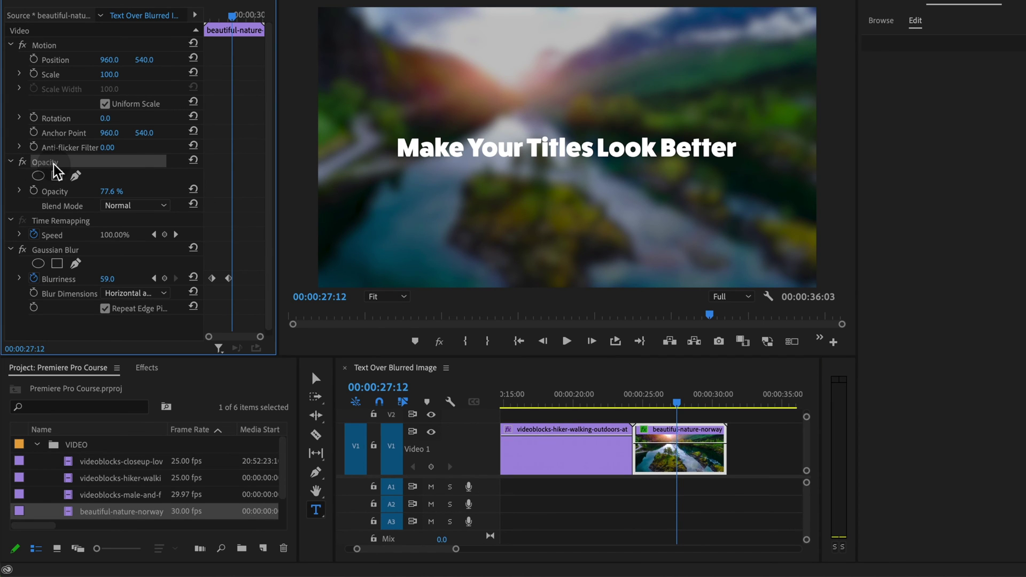
Step: With the Pen tool, add opacity keyframes on the nature clip and set the earlier one to 100%
click(316, 473)
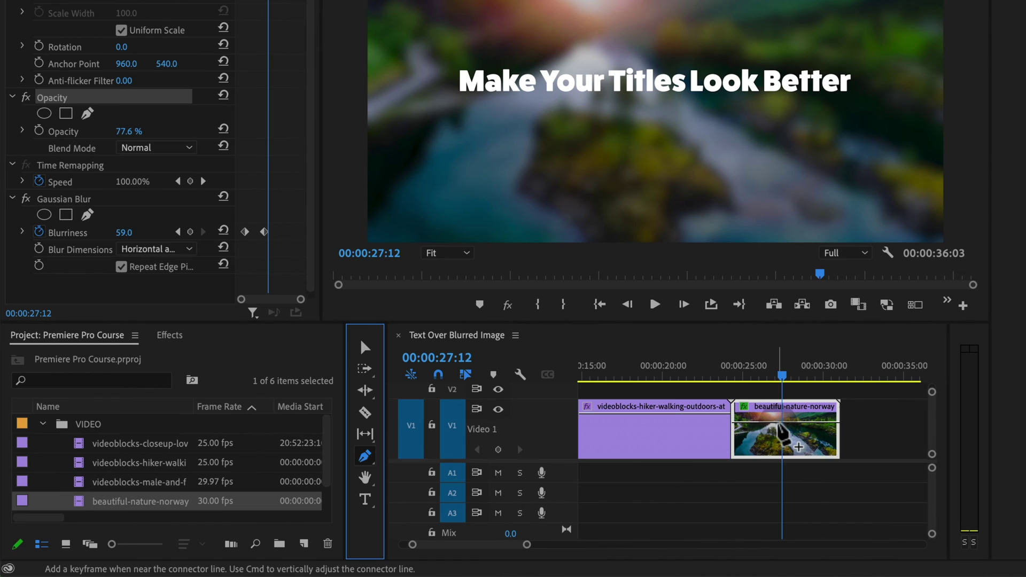
click(778, 422)
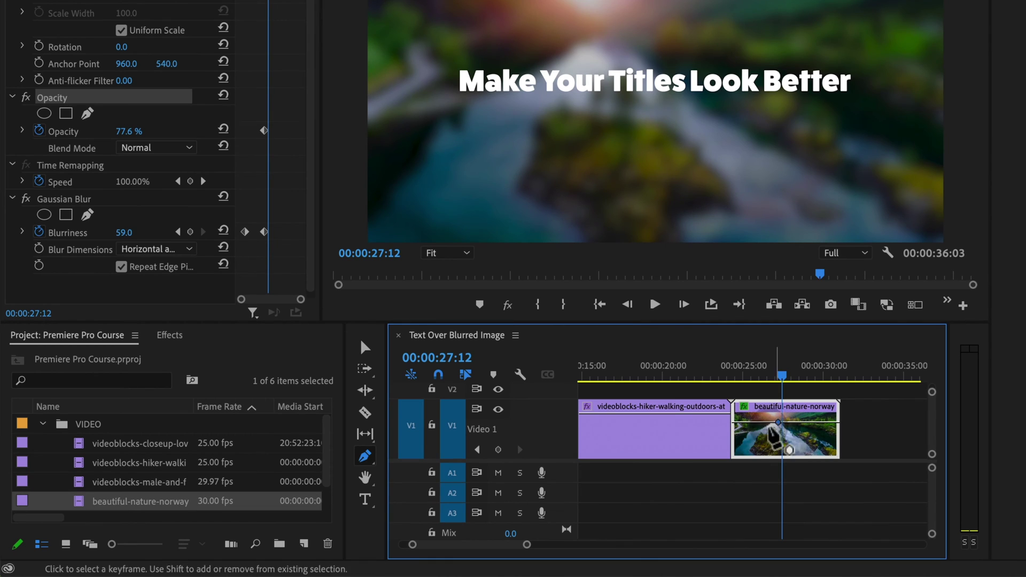
drag(762, 422, 763, 419)
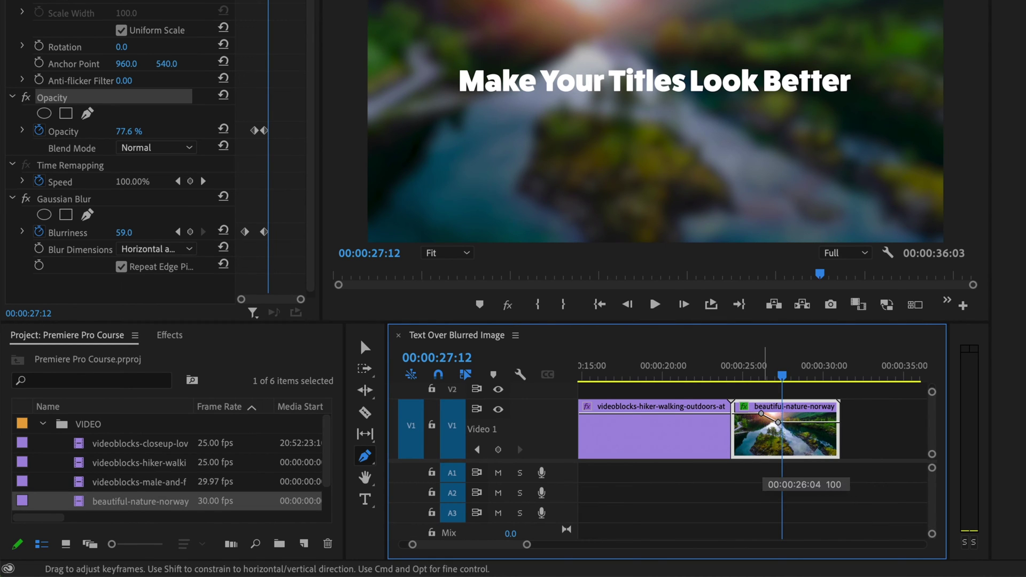
mouse_move(745, 367)
mouse_down()
mouse_move(783, 373)
mouse_move(754, 373)
mouse_up()
key(space)
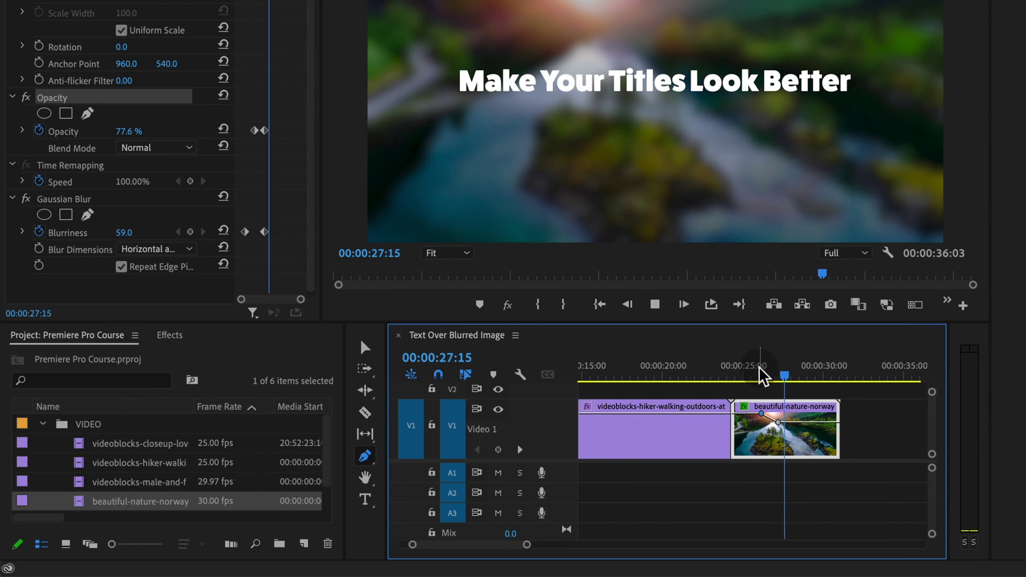
key(space)
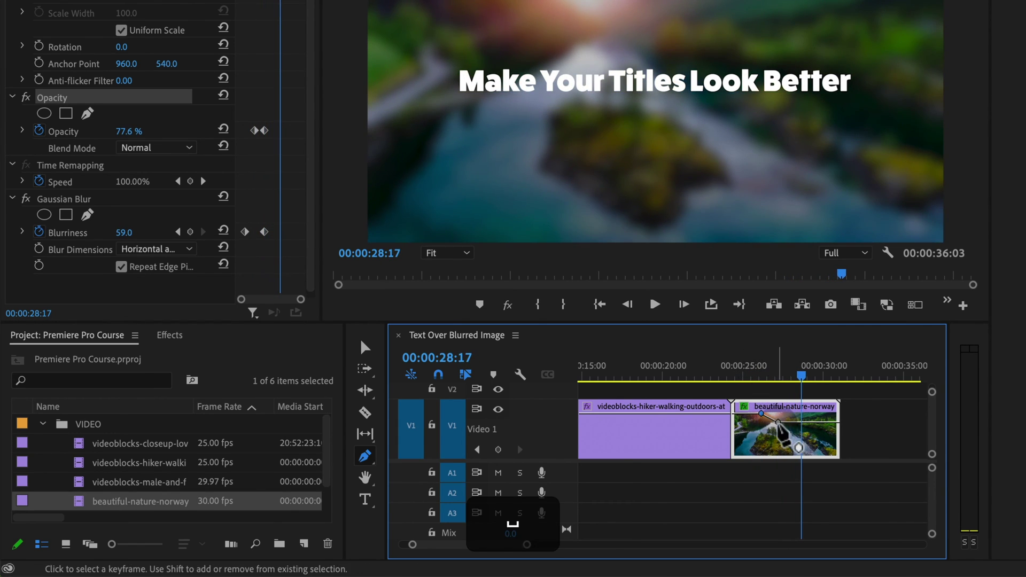
Step: Pull the later opacity keyframe down to about 53% and preview the fade
drag(778, 423, 778, 430)
click(759, 374)
key(space)
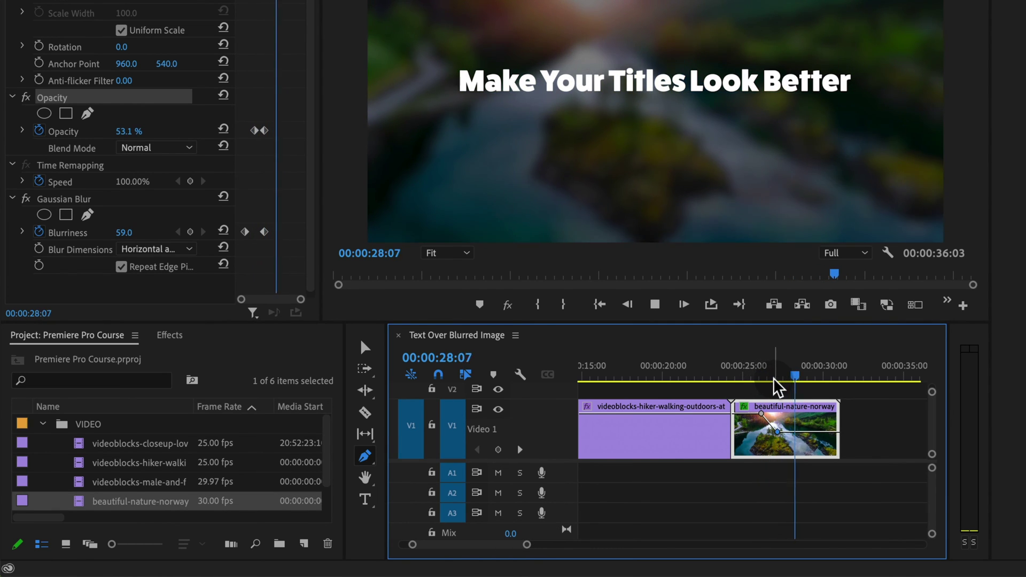
key(space)
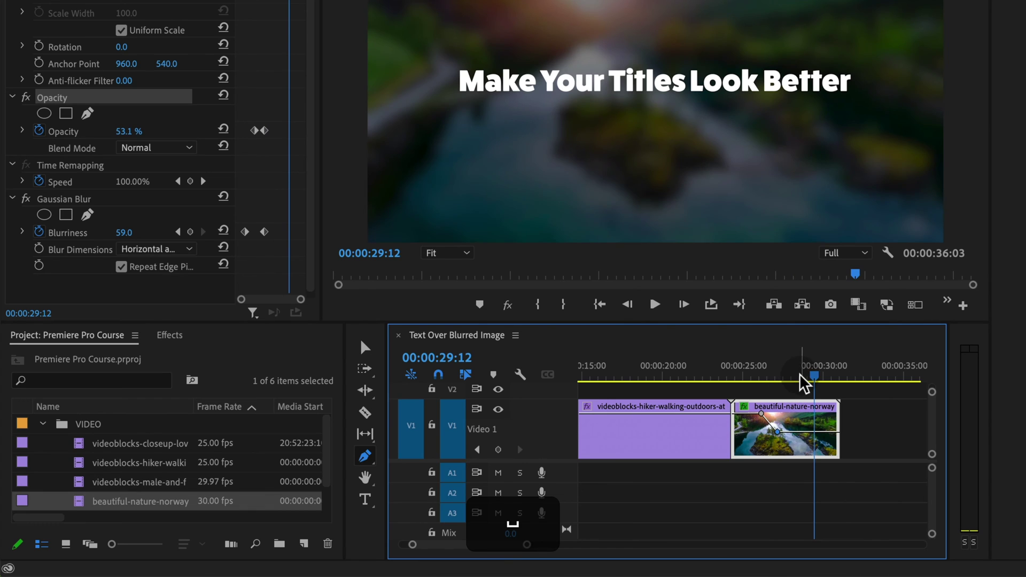
click(786, 377)
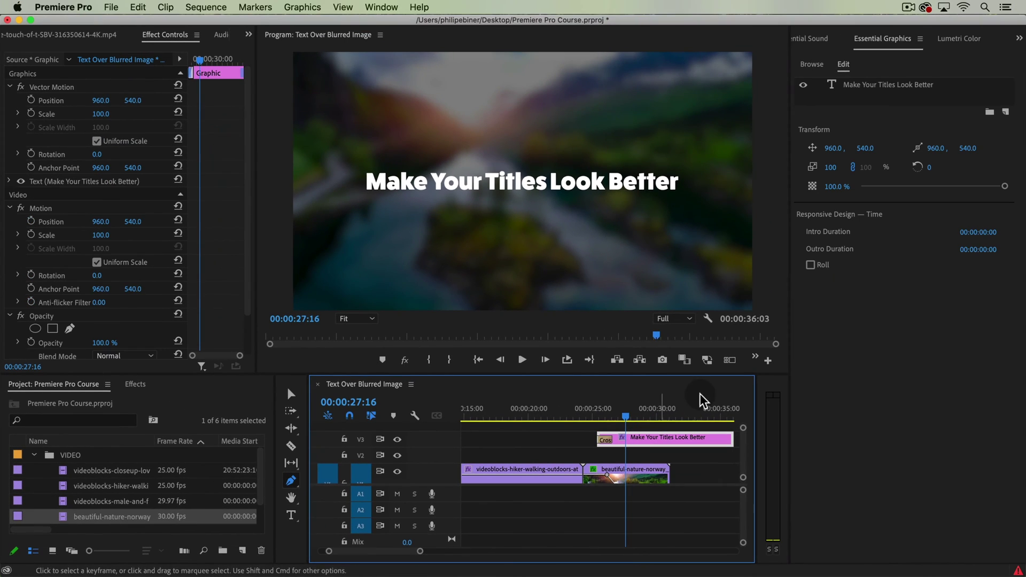
Step: Give the title text a drop shadow of size 2.5, then move the title clip toward the sequence start
click(936, 86)
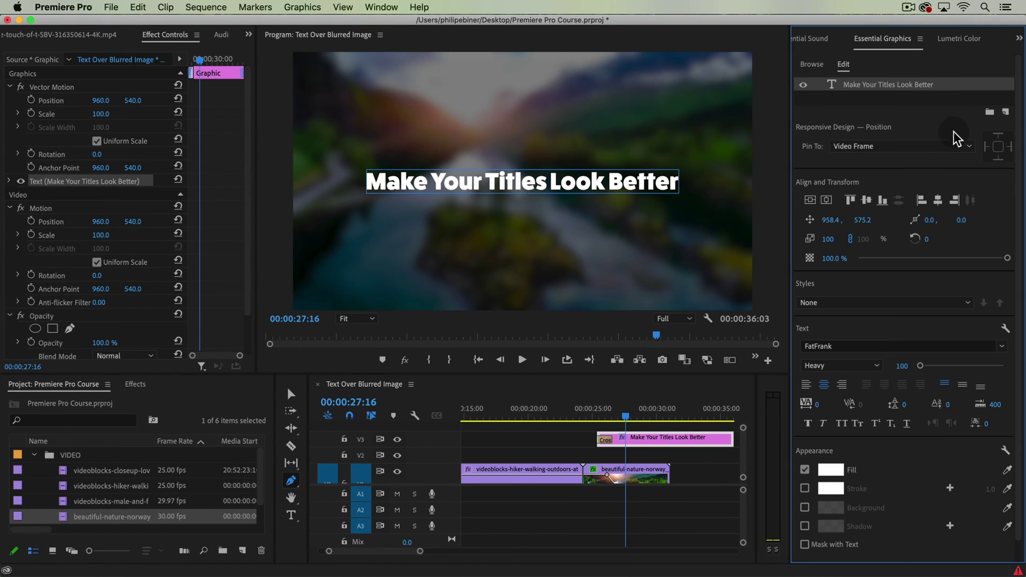
scroll(1008, 266, down, 2)
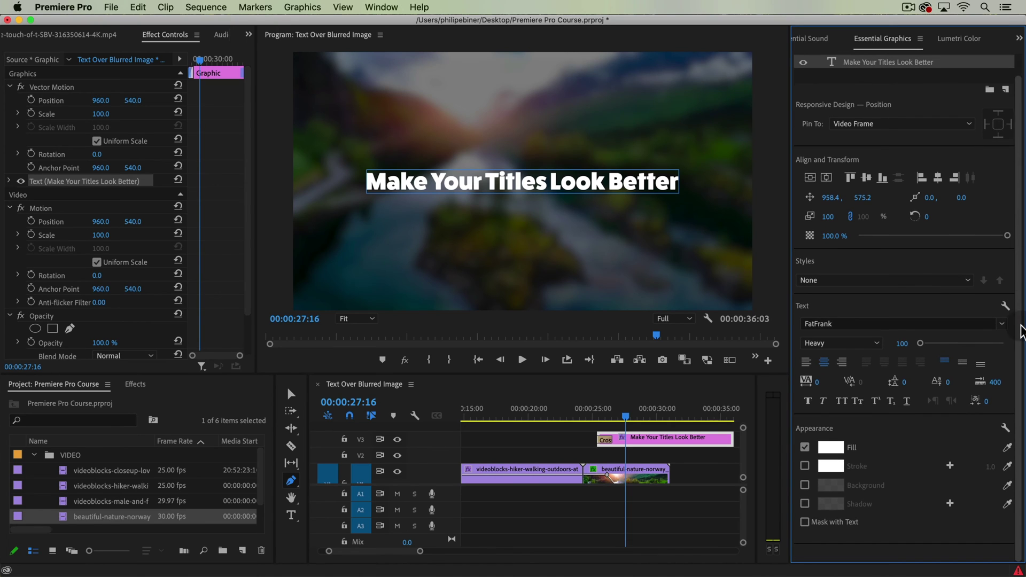
click(805, 502)
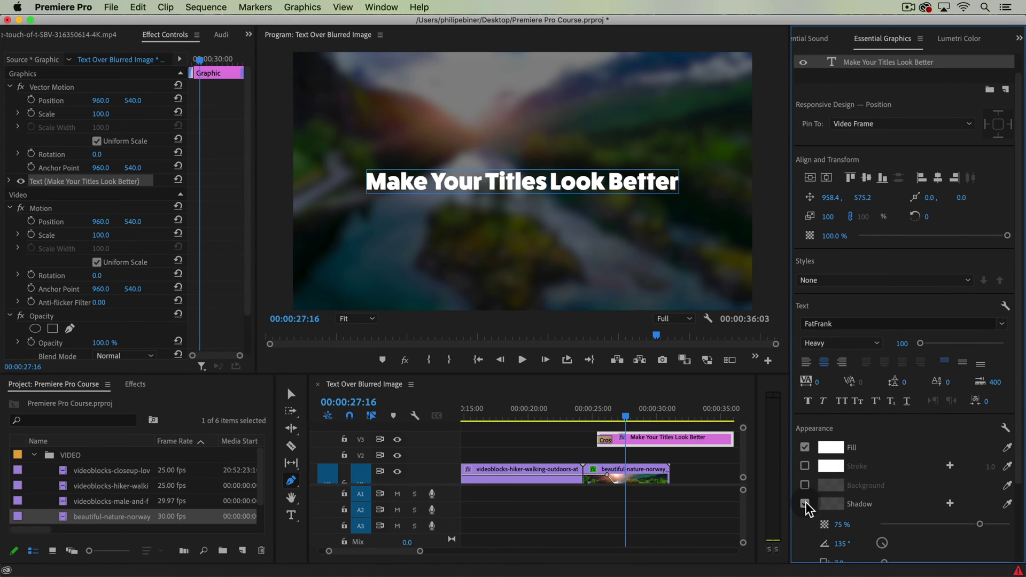
scroll(911, 502, down, 1)
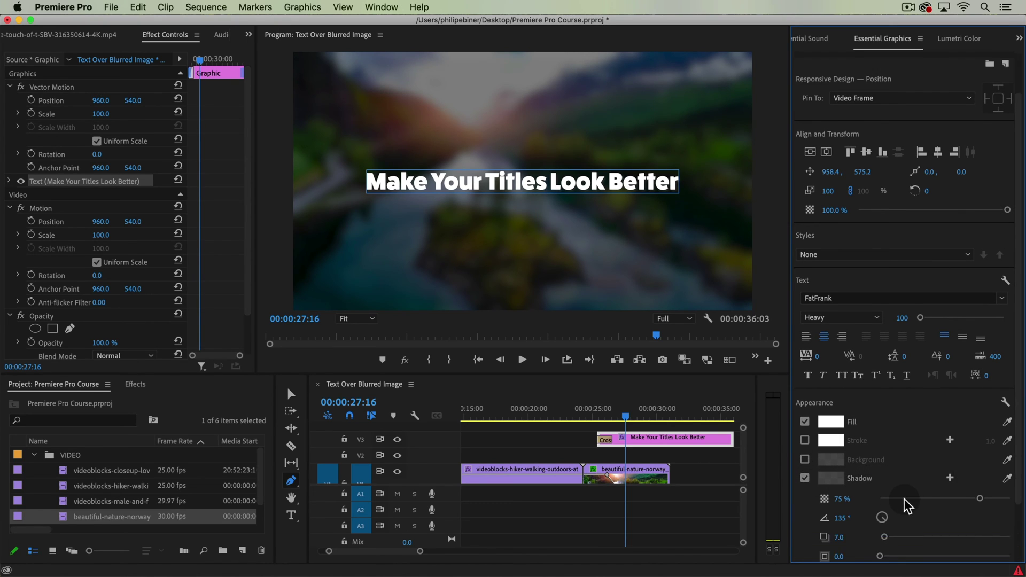
scroll(867, 523, down, 2)
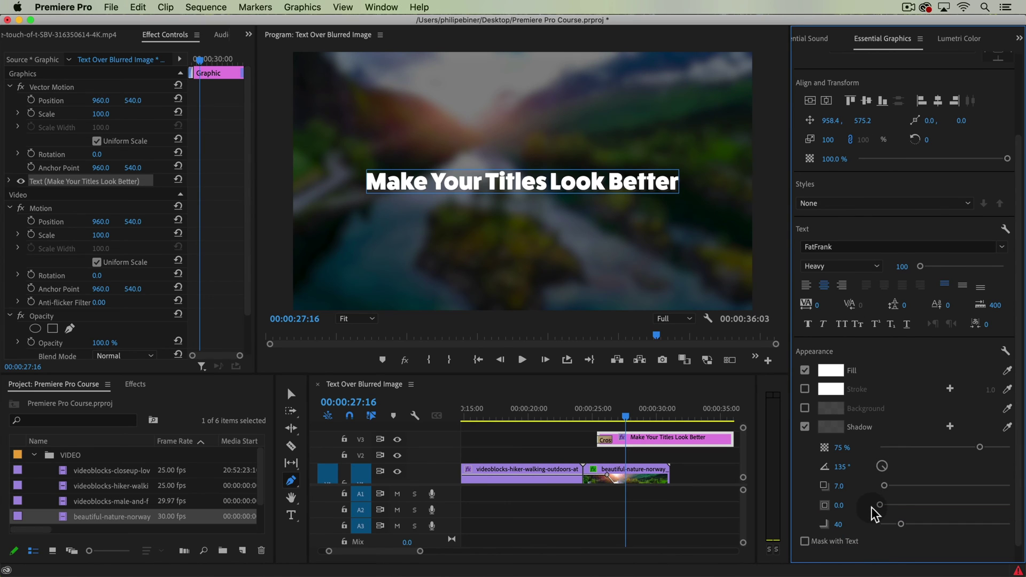
drag(880, 504, 884, 505)
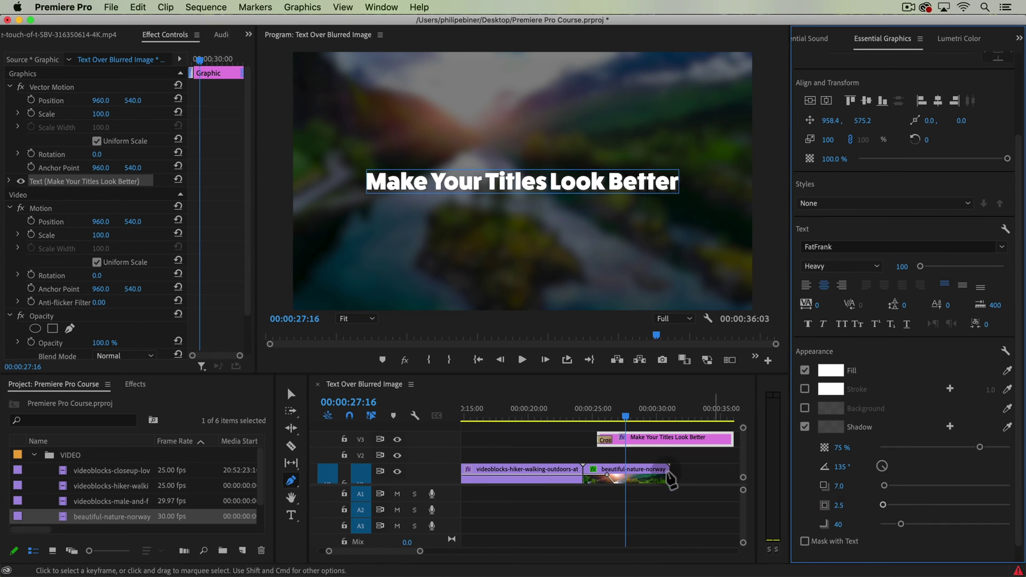
drag(639, 437, 474, 435)
click(492, 412)
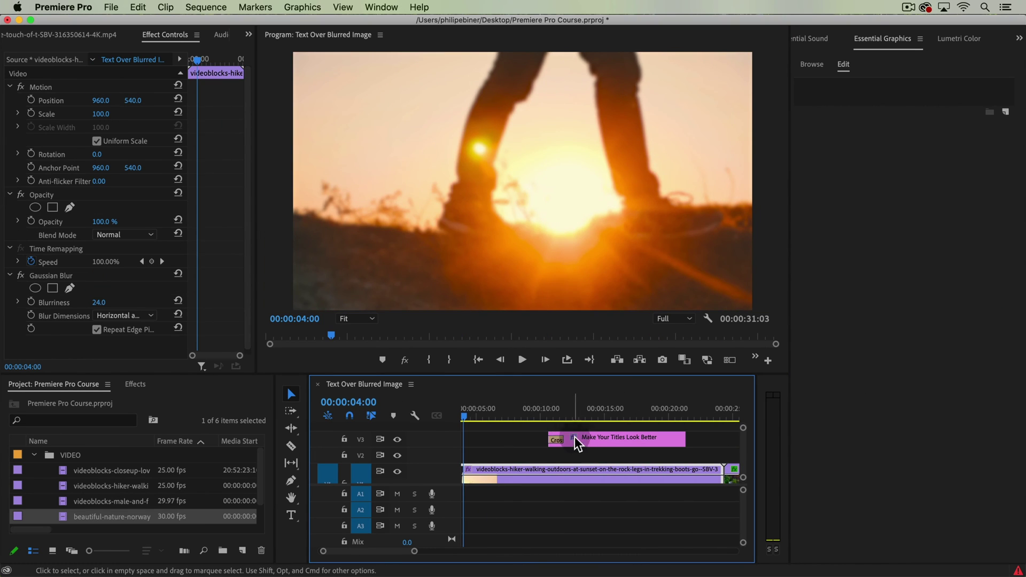
Step: Move the title clip to the sequence start at 0:00 and select its text layer
drag(575, 437, 488, 437)
click(514, 415)
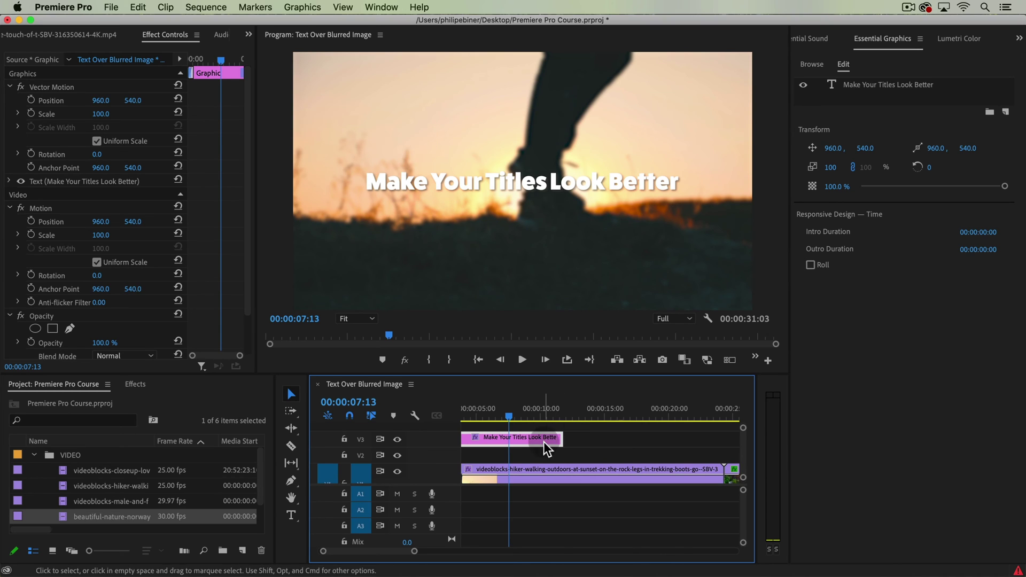
click(863, 85)
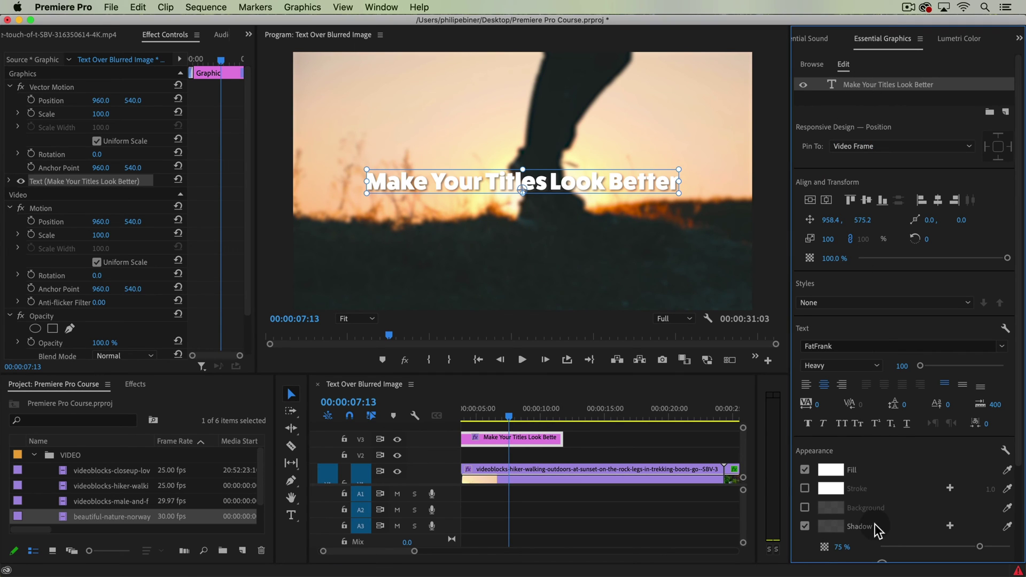
Step: Set the title's shadow to 100% opacity, distance 5.9, size 8.3 and blur 75
scroll(875, 524, down, 2)
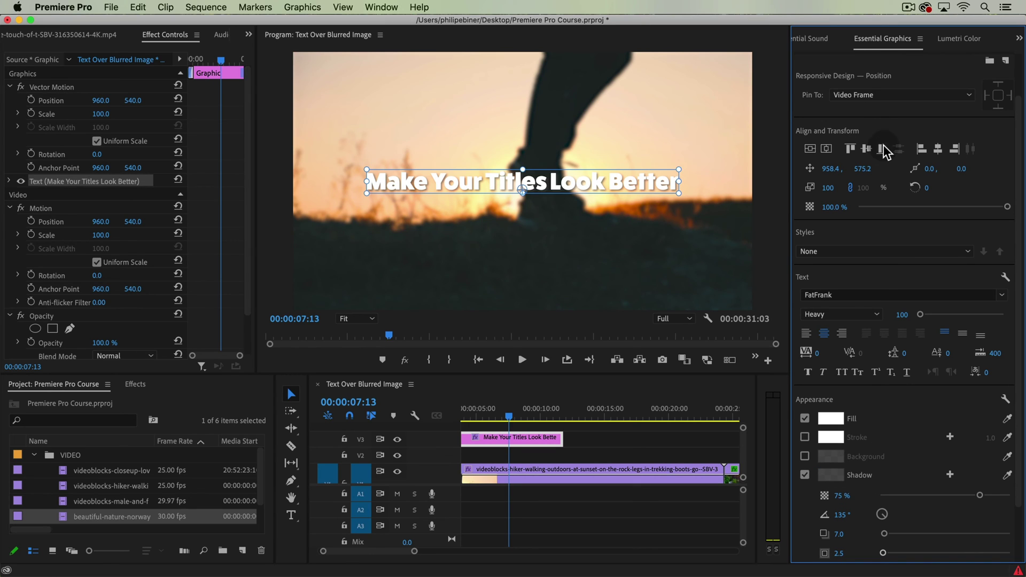
scroll(874, 472, down, 1)
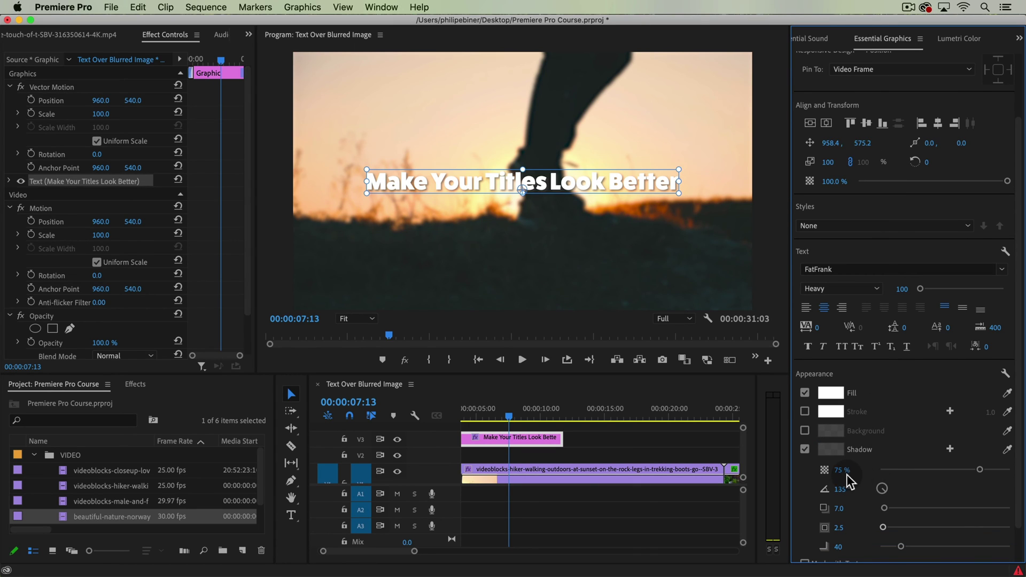
drag(979, 469, 1010, 470)
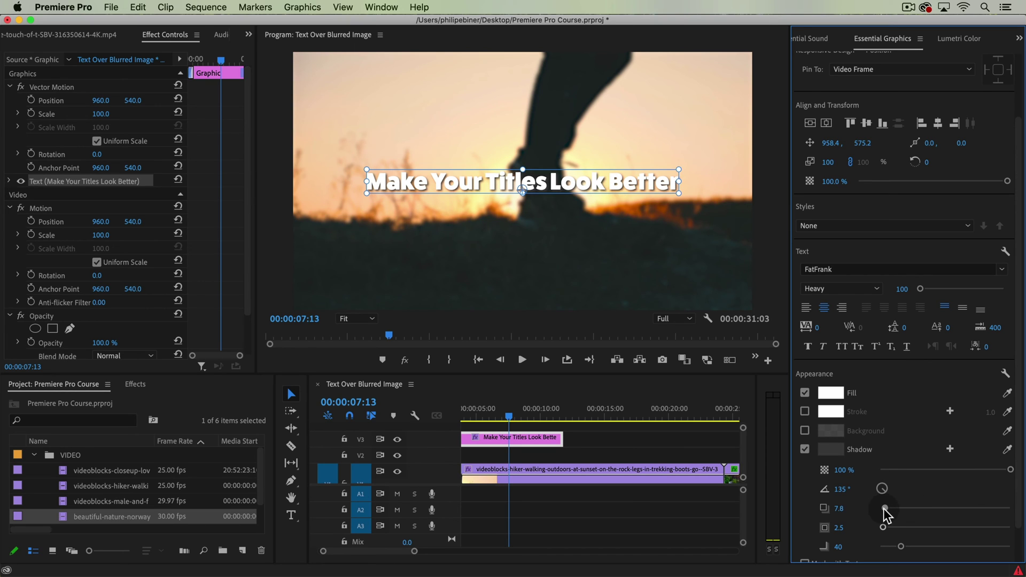
drag(885, 508, 914, 545)
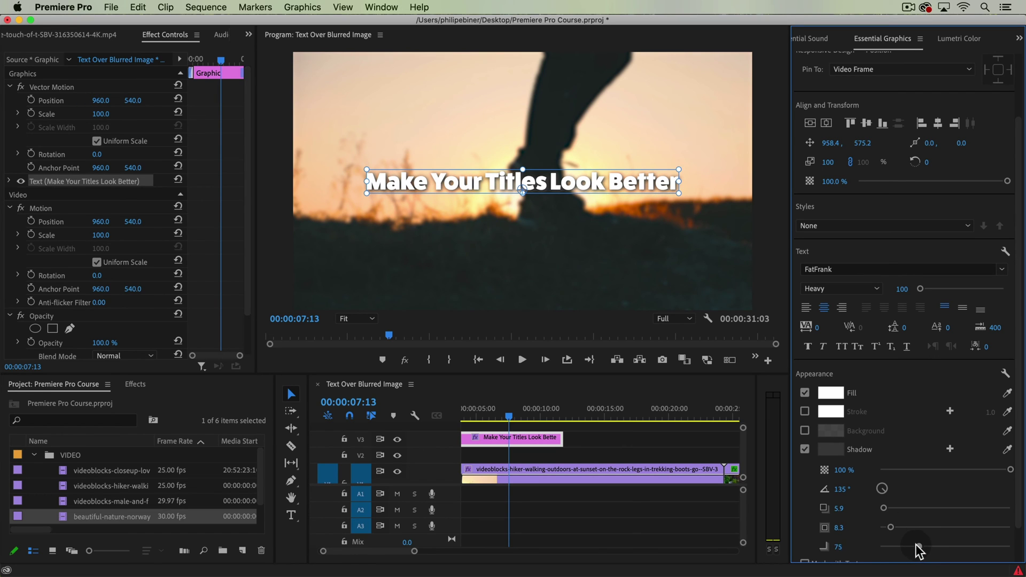
Step: Extend the title clip's right edge and play the sequence from the start to preview it
click(559, 448)
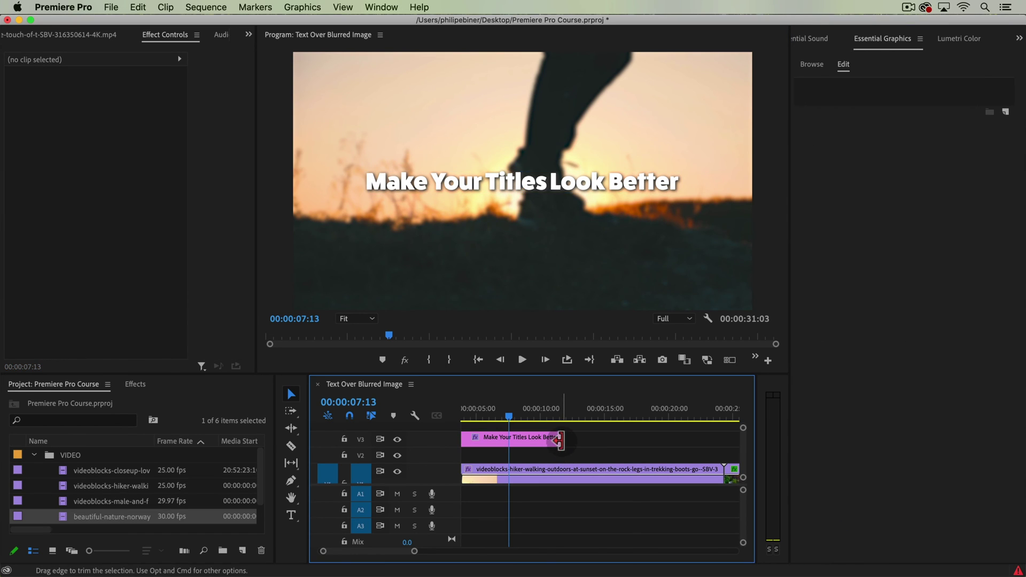
drag(562, 441, 638, 446)
key(minus)
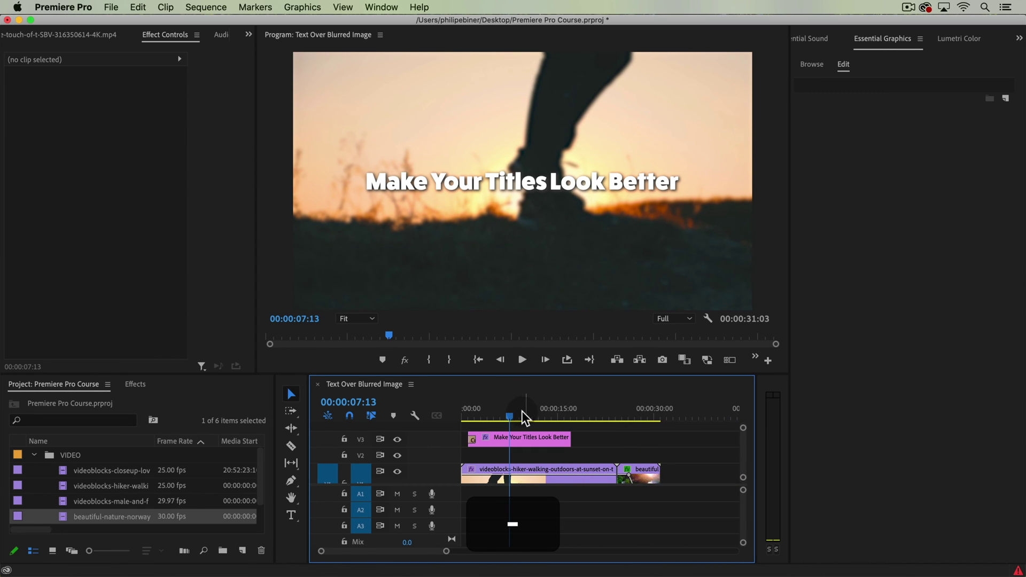
click(498, 416)
drag(498, 413, 450, 414)
key(space)
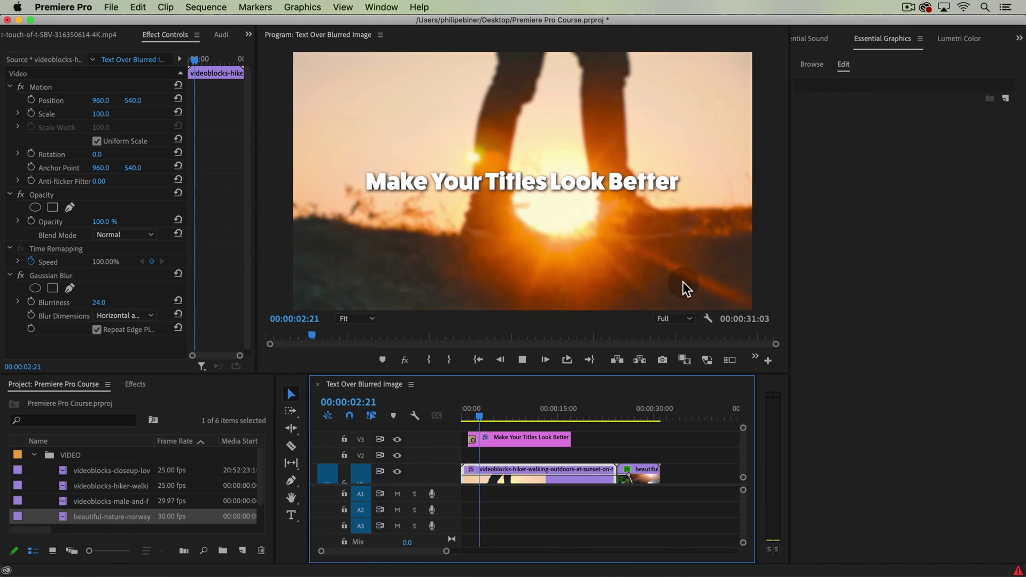
Step: Turn off the drop shadow on the title text layer
click(541, 435)
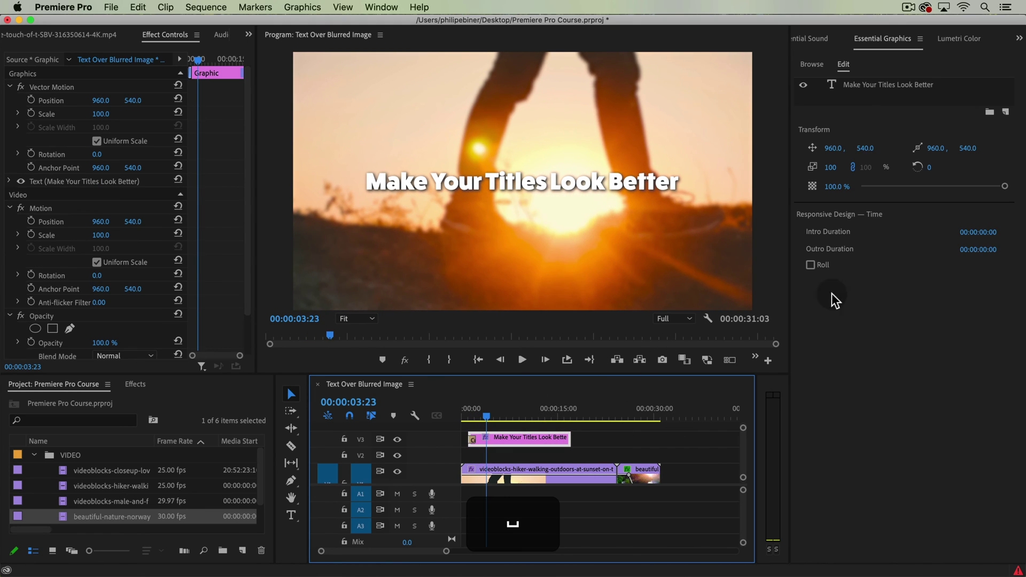
click(892, 82)
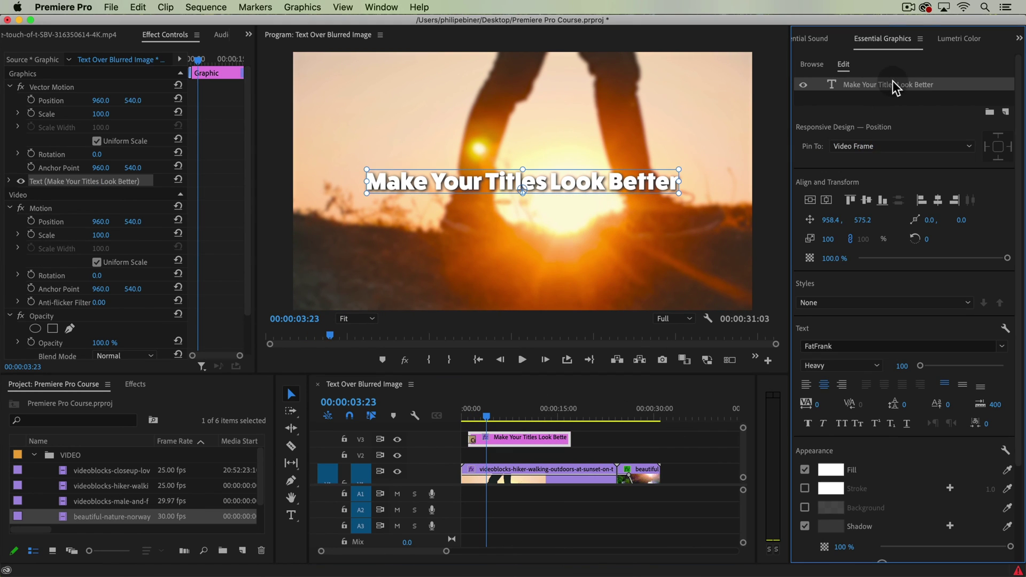
click(805, 527)
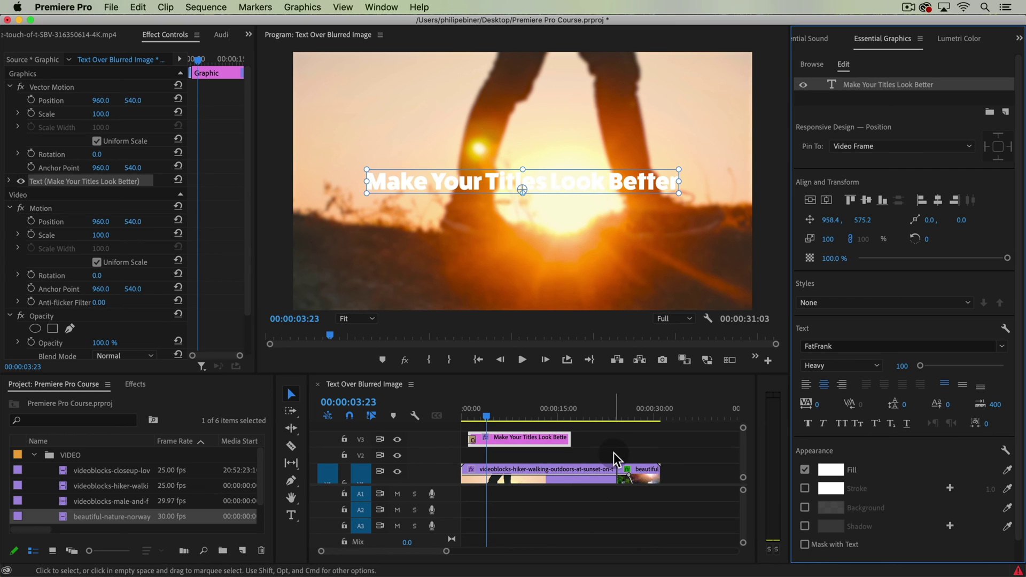
click(597, 440)
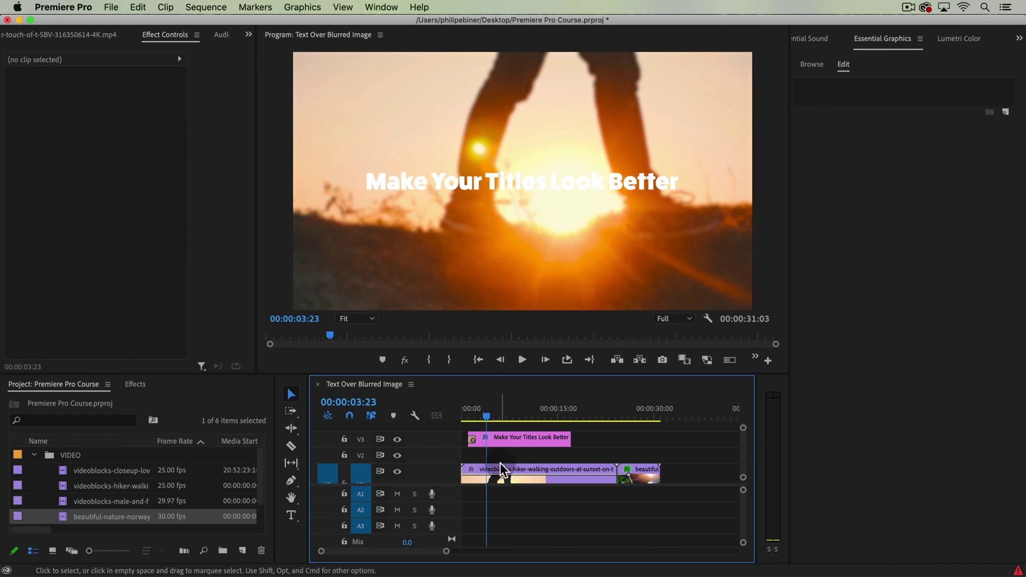
Step: Lower the hiker clip's opacity to 75.5% and move it from V1 up to V2
drag(501, 476, 502, 483)
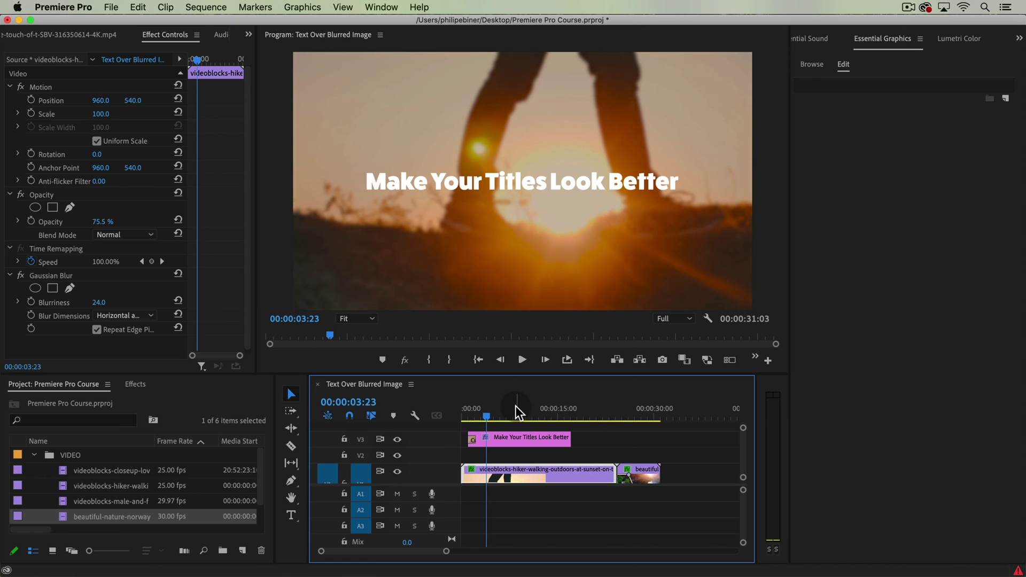
scroll(585, 445, up, 2)
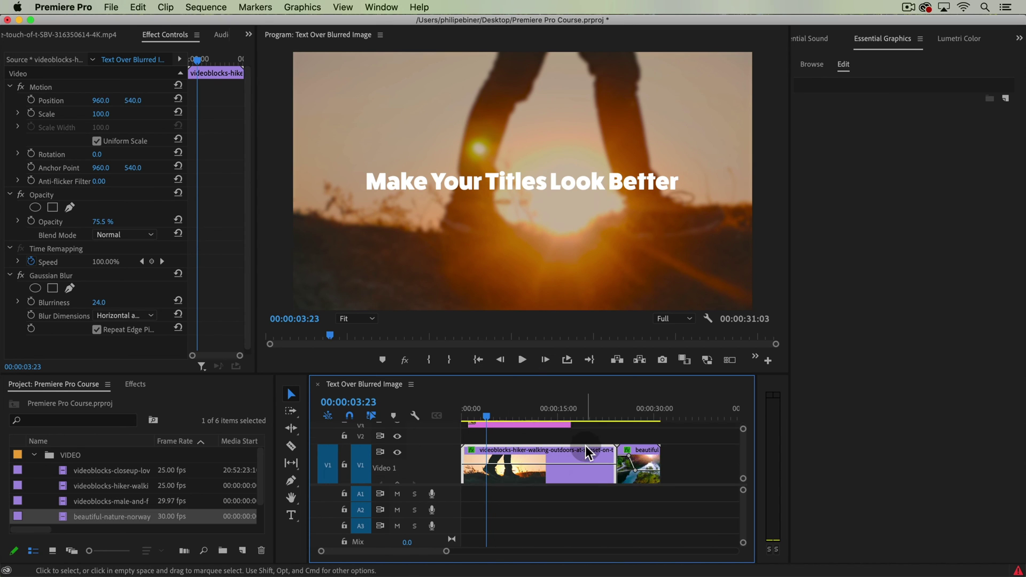
drag(552, 457, 549, 437)
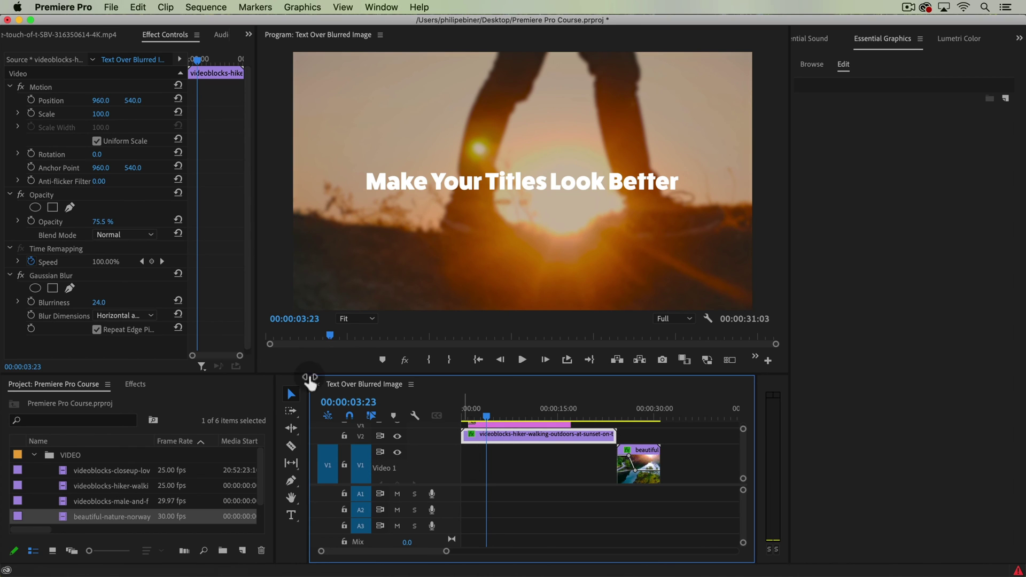
Step: Place a stock clip on V1 beneath, check the layering at 00:00:03:10, then delete it
drag(110, 499, 481, 465)
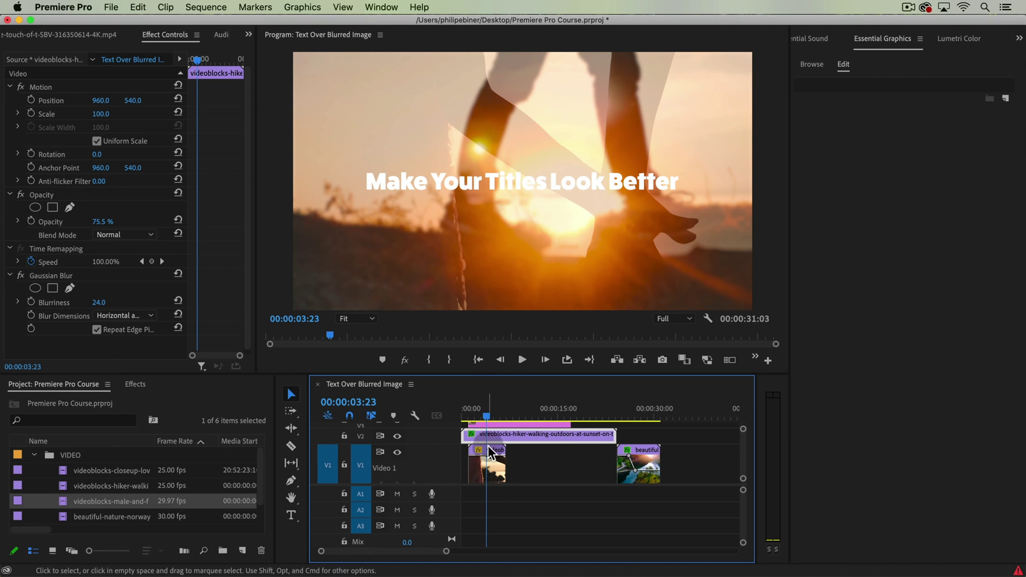
click(488, 411)
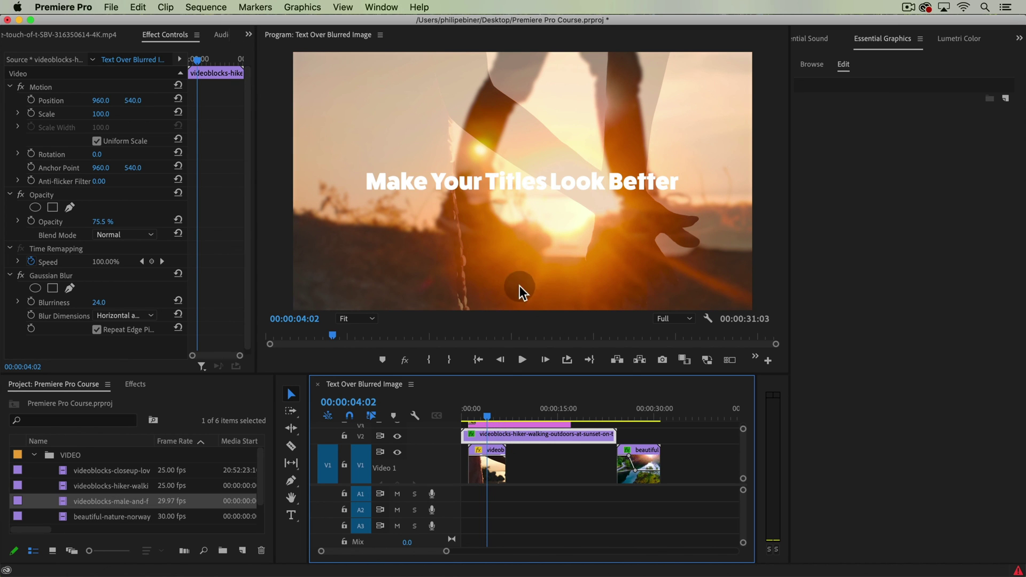
drag(480, 412, 483, 414)
click(492, 475)
key(BackSpace)
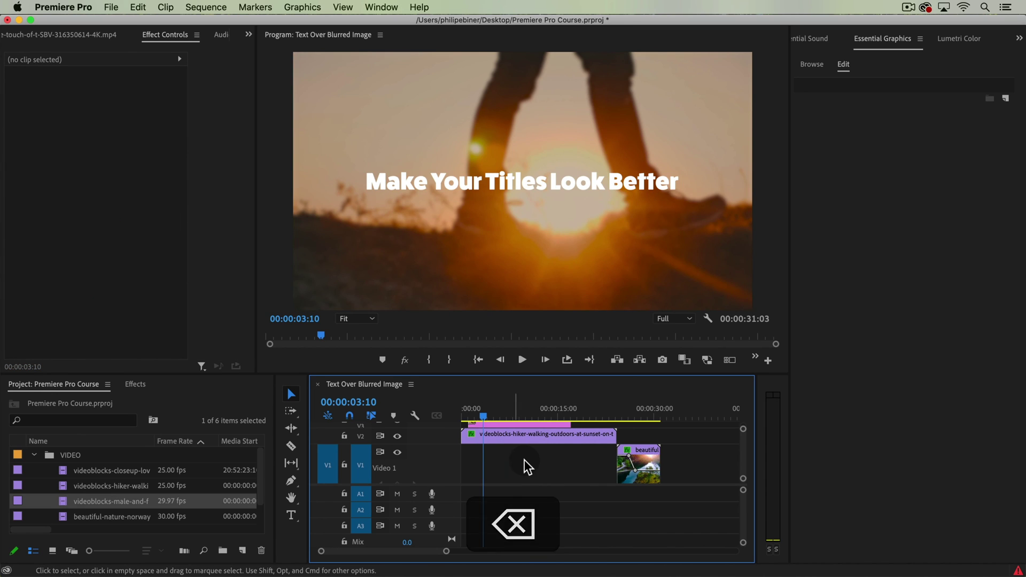
mouse_move(524, 460)
mouse_down()
mouse_move(522, 420)
mouse_move(517, 455)
mouse_up()
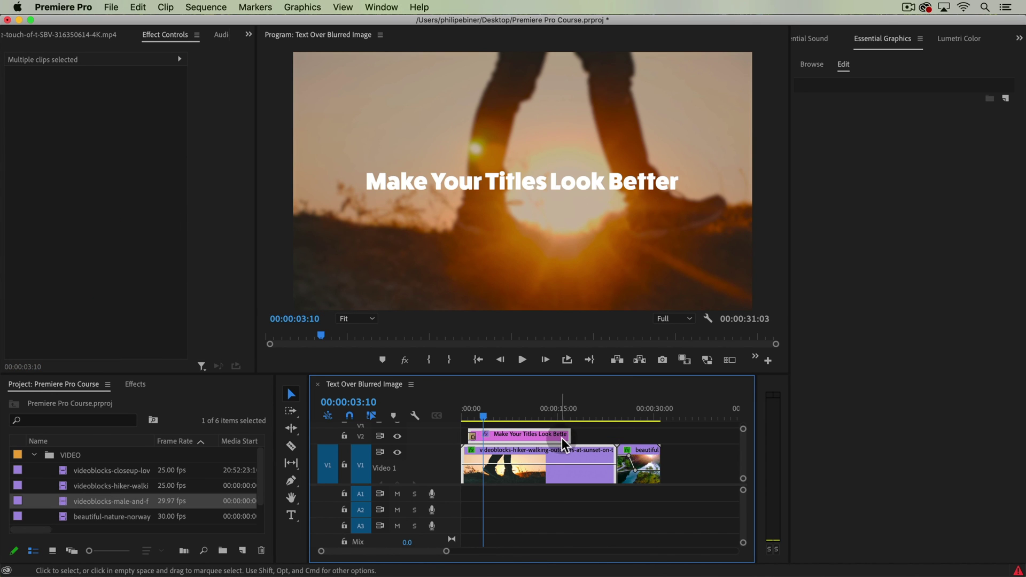
click(599, 437)
key(space)
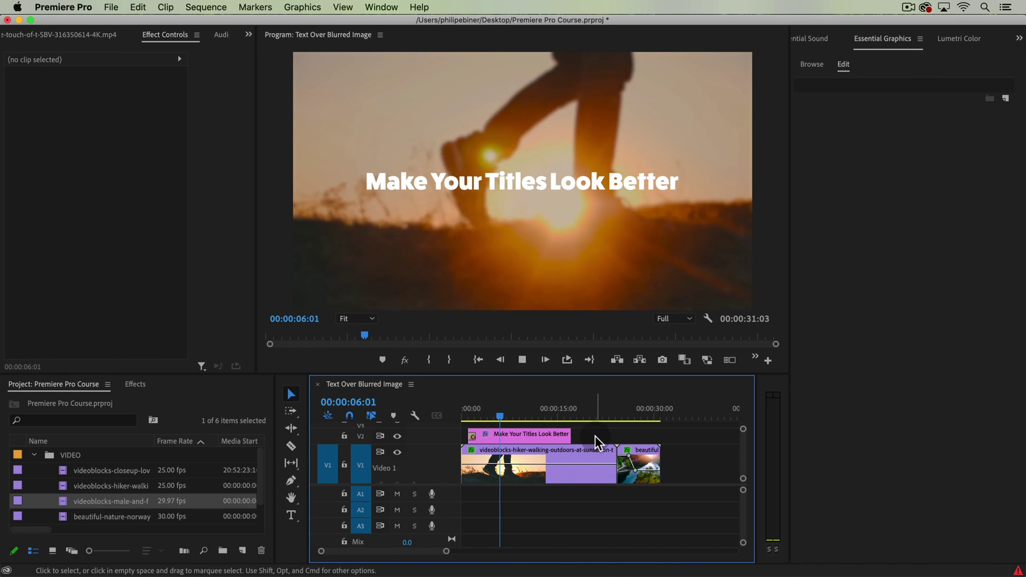
key(space)
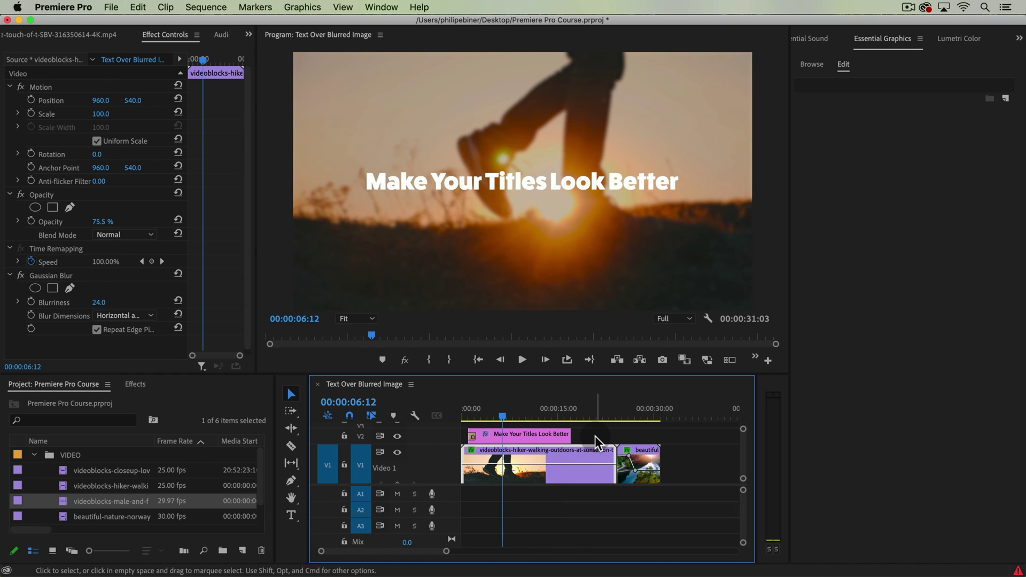